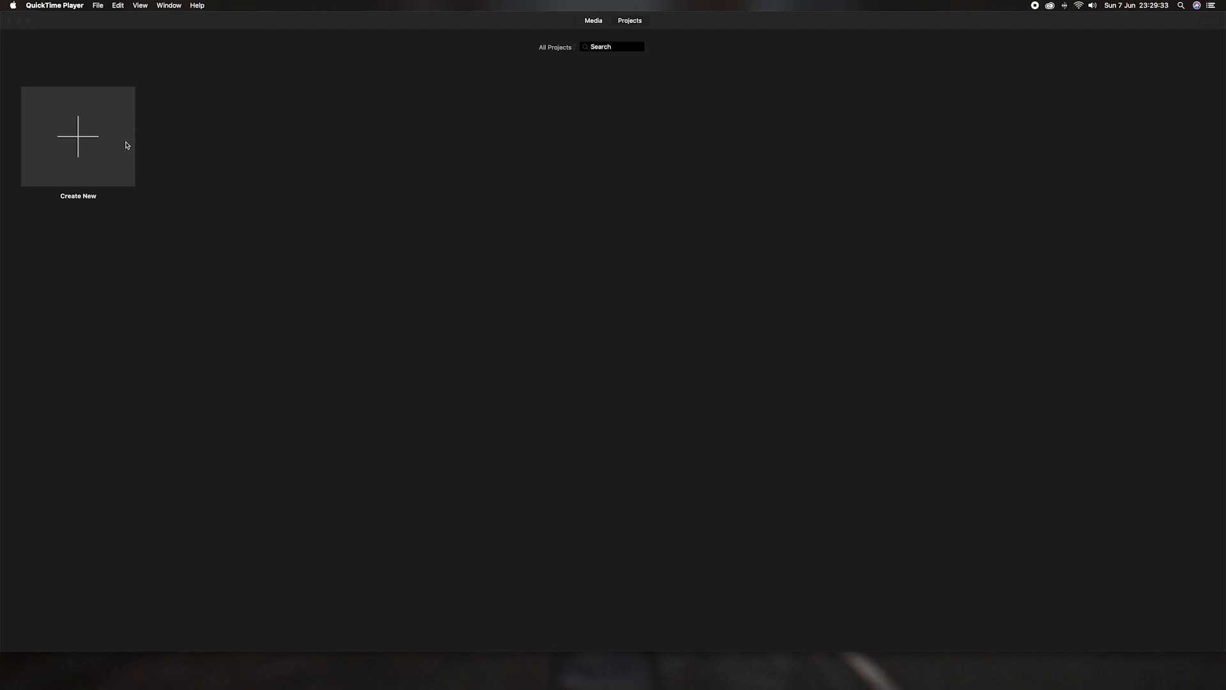
Step: Create a new Movie project so the empty My Movie editor opens
left_click(77, 143)
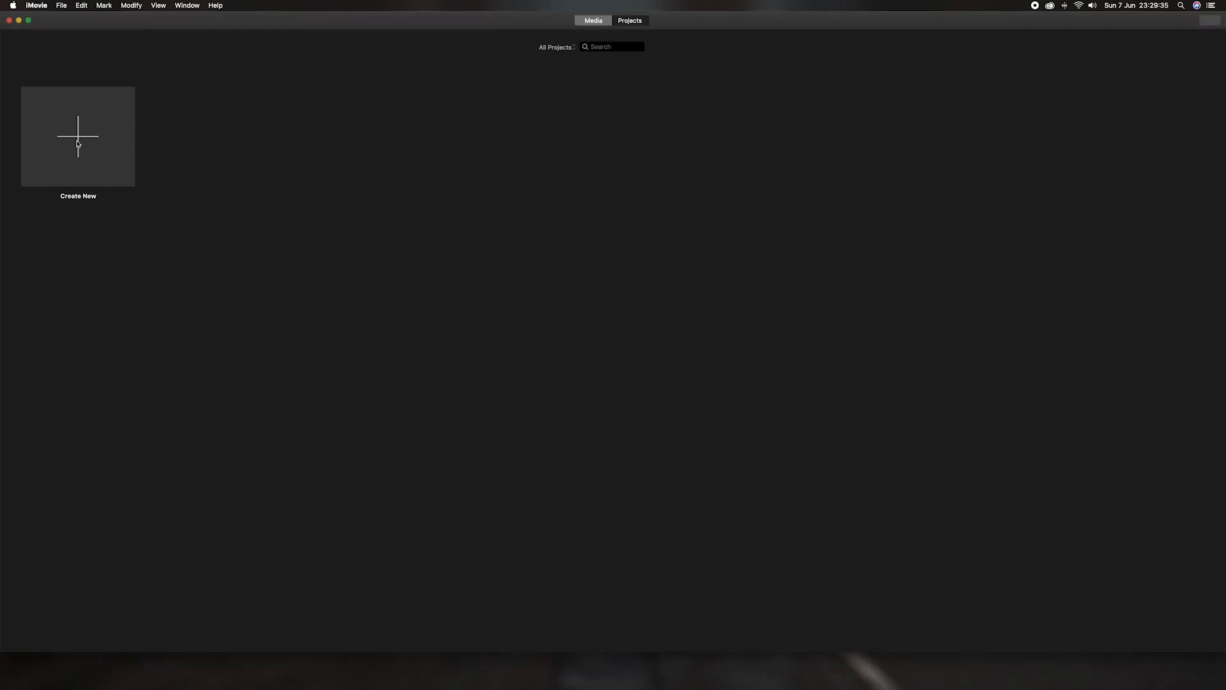
left_click(78, 144)
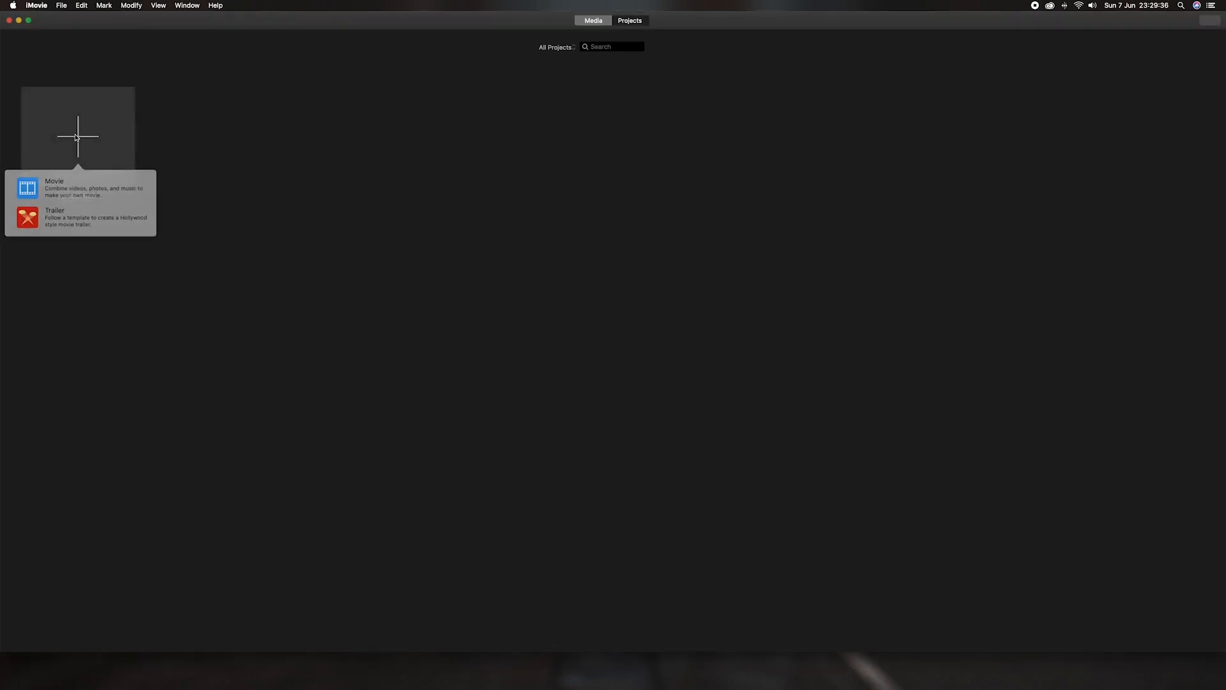
left_click(57, 189)
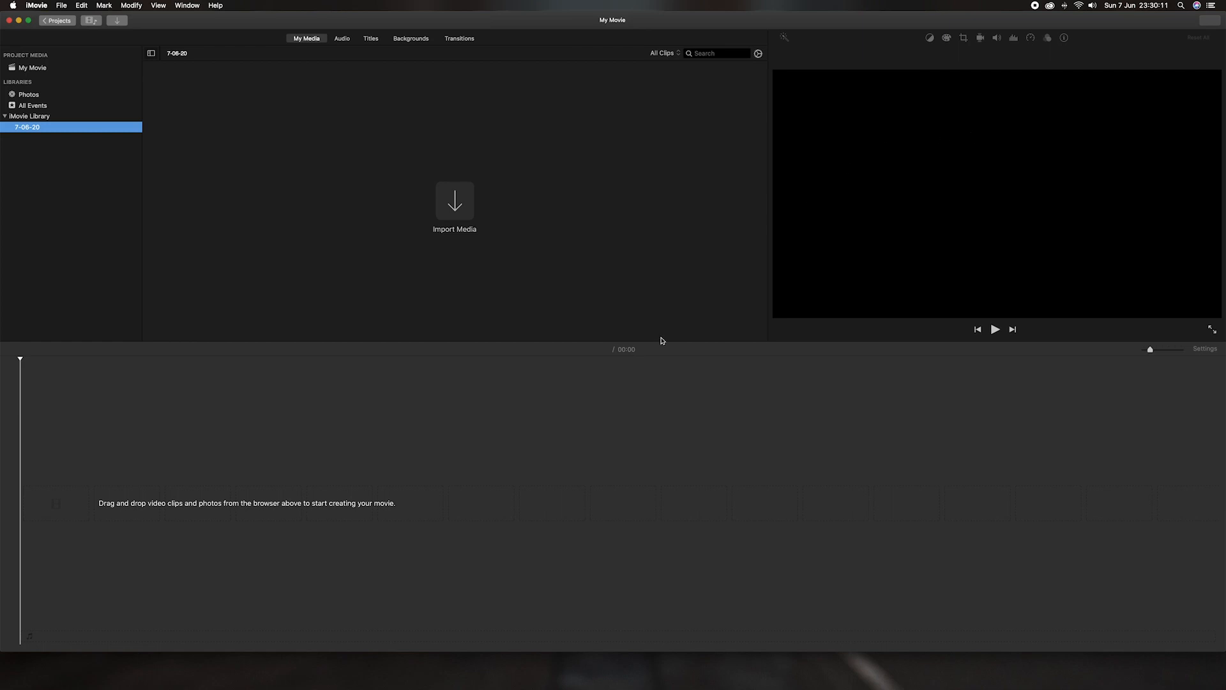
Step: Focus the empty My Movie project timeline
left_click(450, 457)
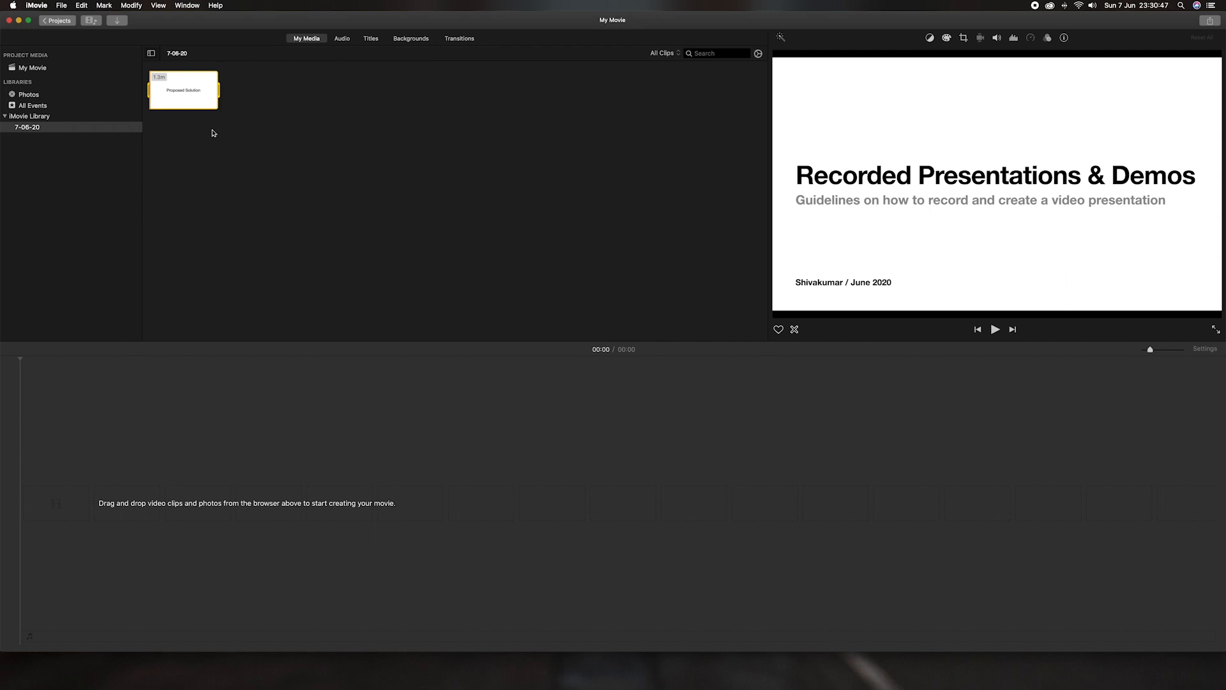
Step: Drag the presentation recording from My Media onto the timeline as a 01:19 clip
left_click_drag(193, 101, 48, 511)
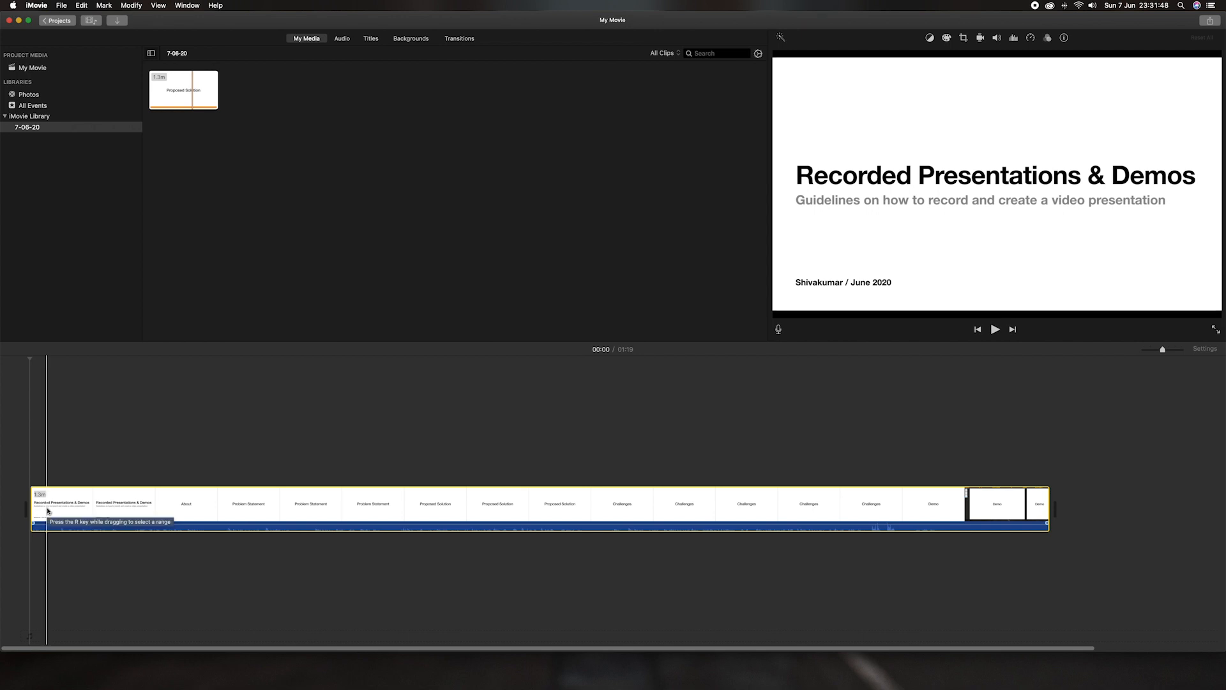
Step: Preview the clip around 00:25, then trim its start so the movie runs 01:17
left_click(59, 441)
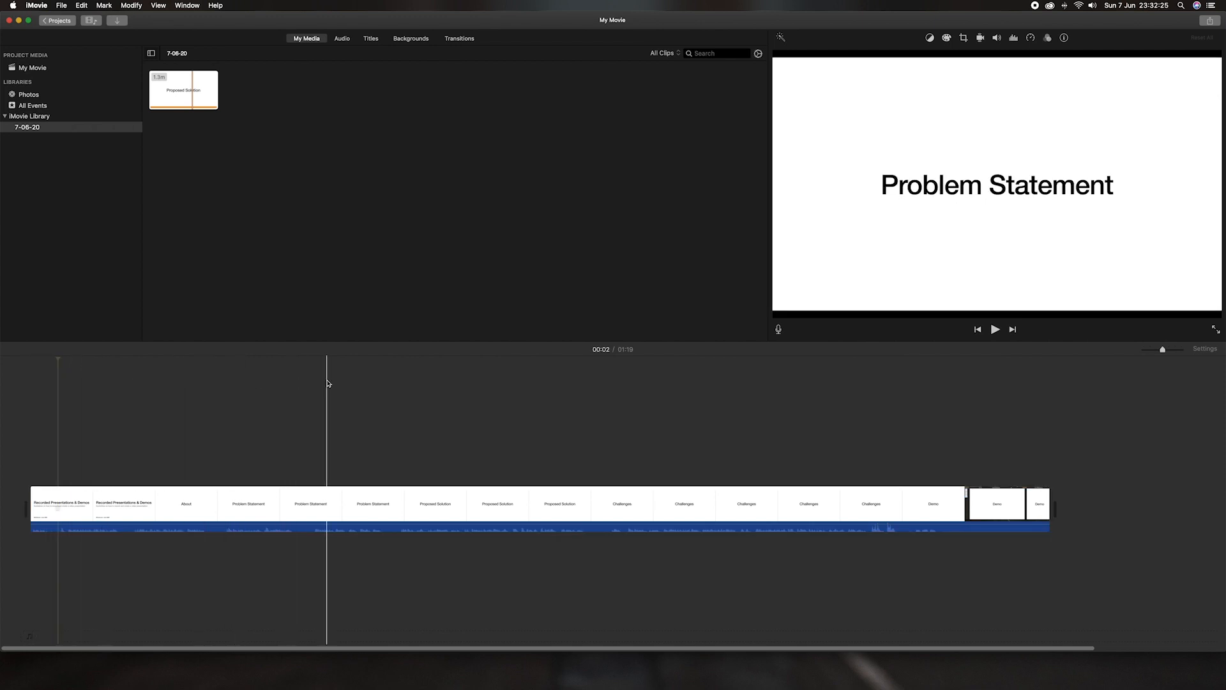
left_click(360, 384)
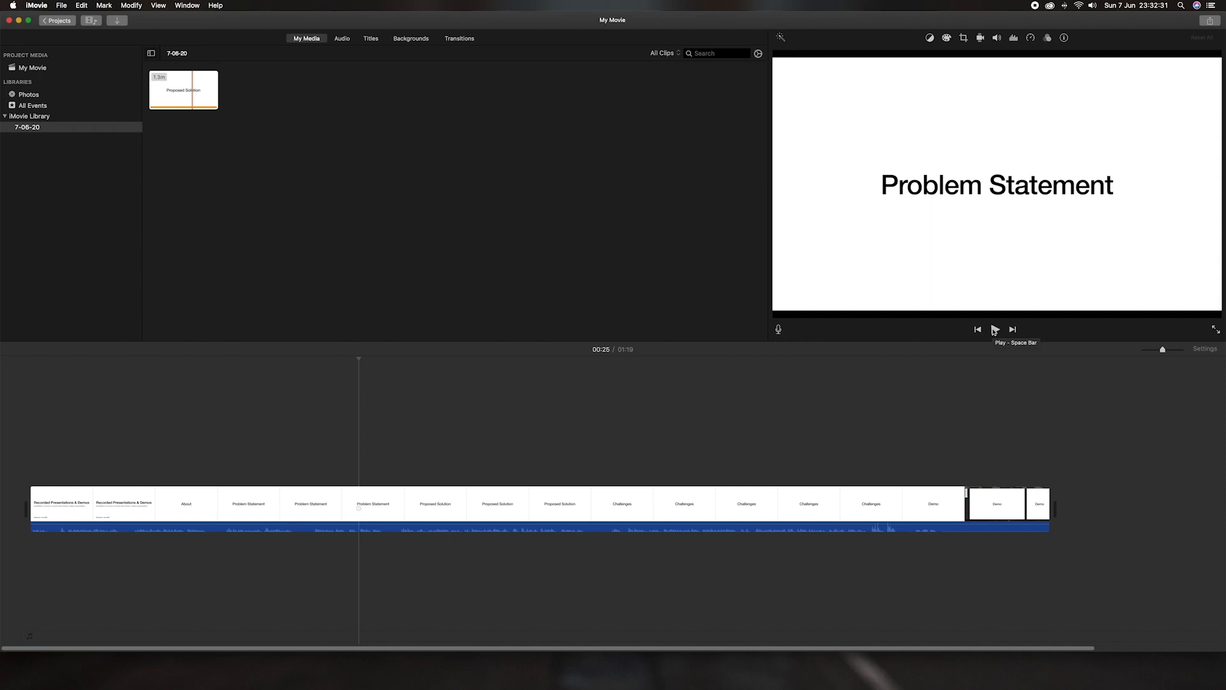
left_click(60, 360)
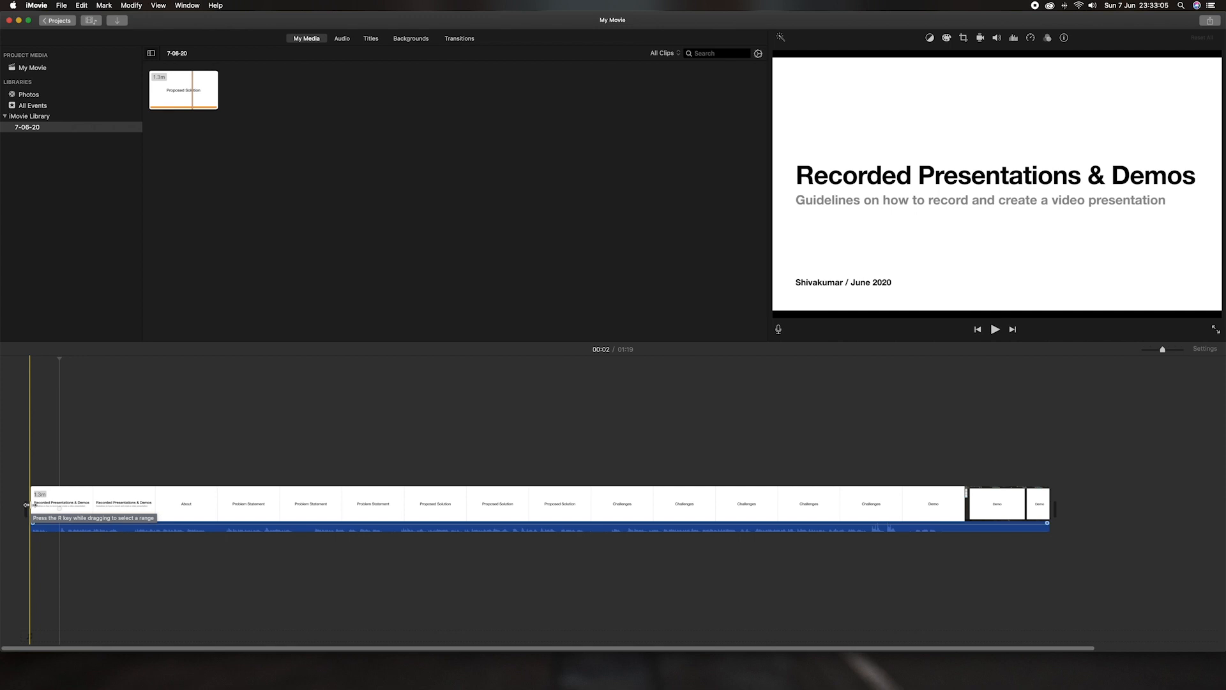
left_click_drag(26, 504, 59, 508)
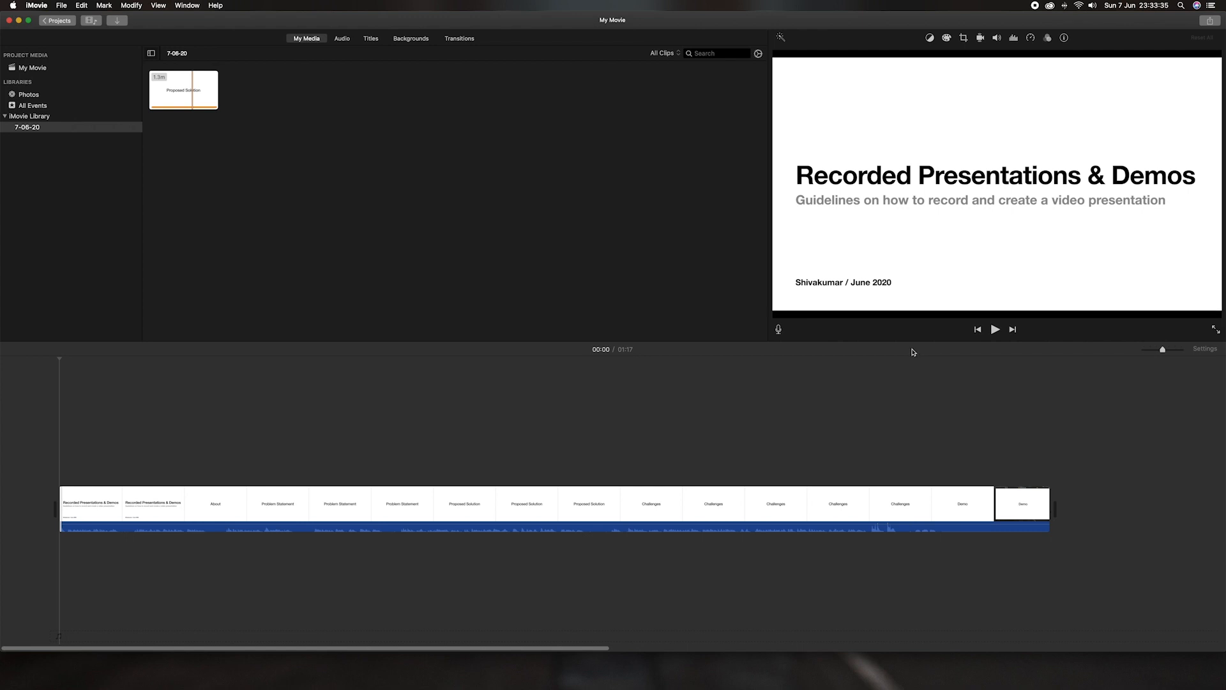
left_click(903, 360)
key("space")
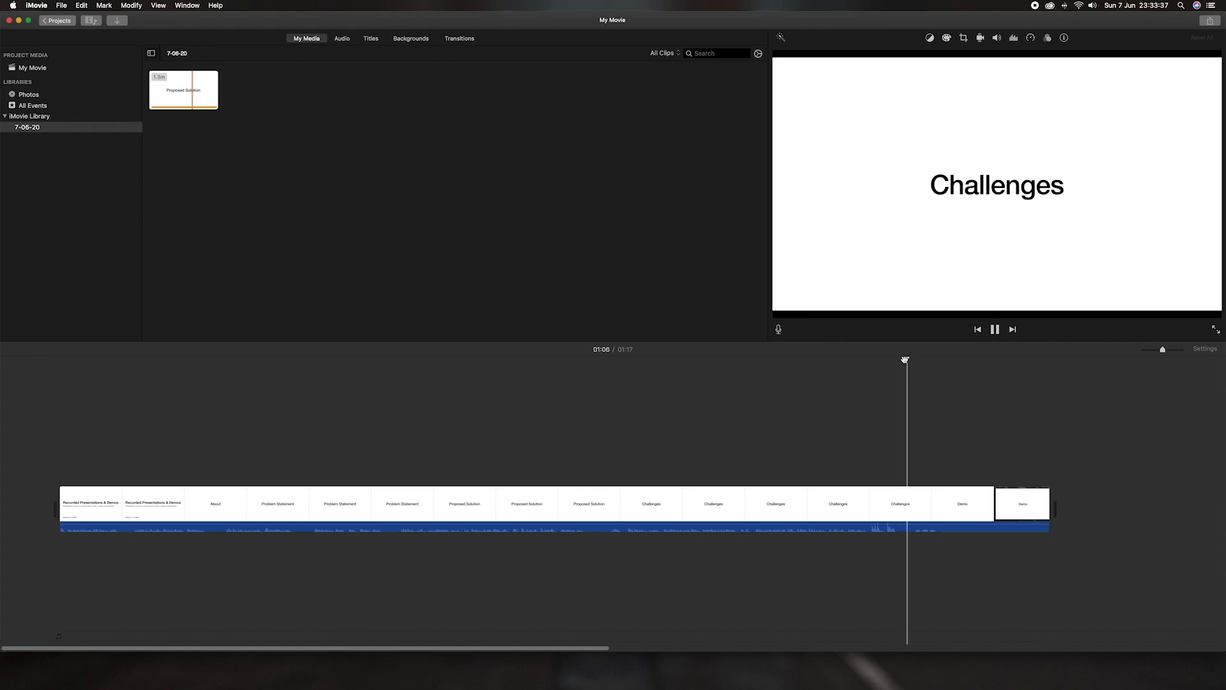
key("space")
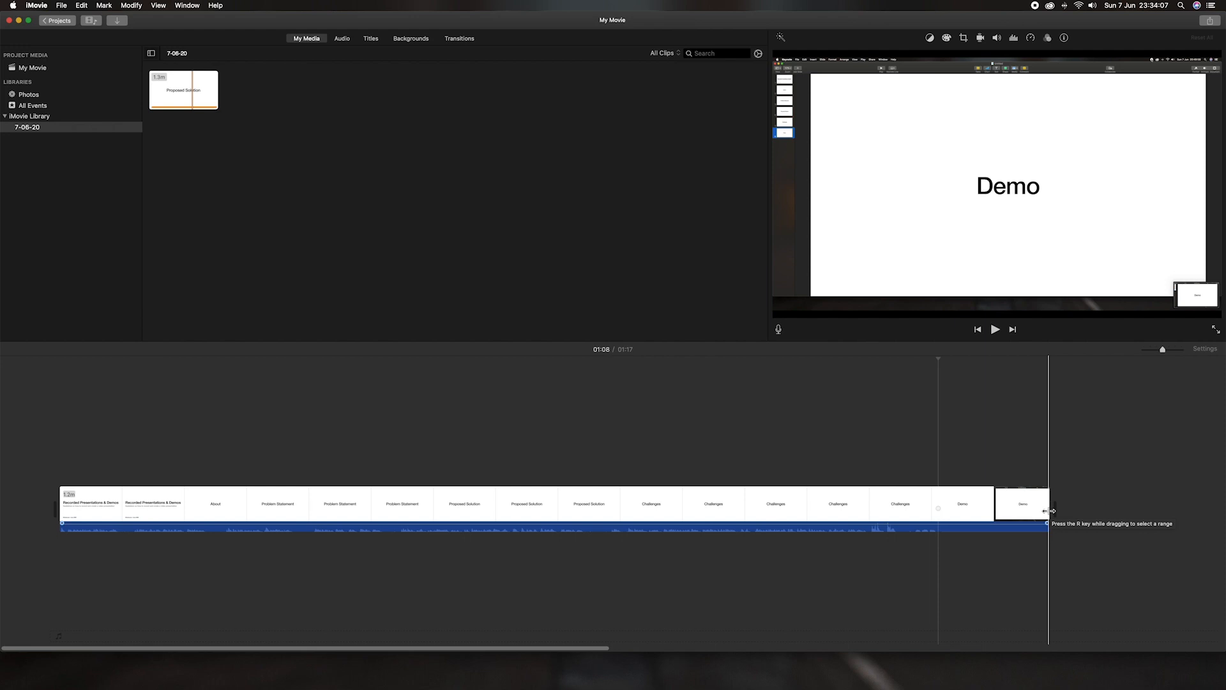
Step: Drag the clip's right edge left to remove the Demo ending, leaving a 01:08 movie
left_click_drag(1048, 511, 938, 510)
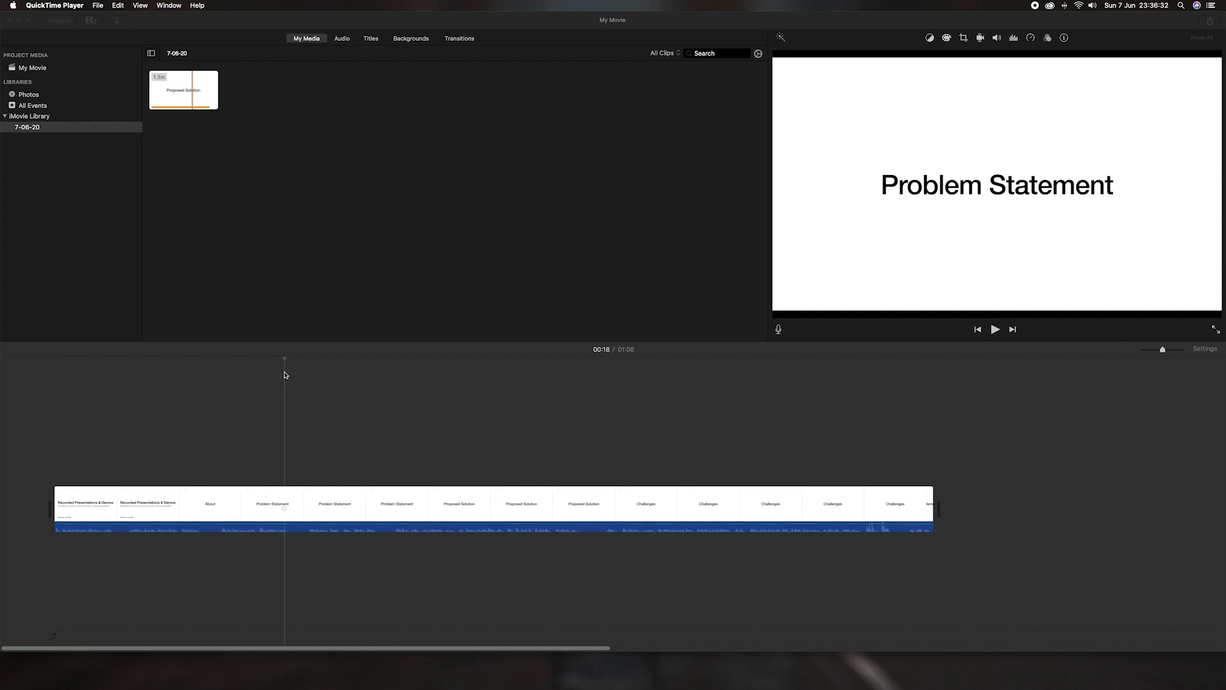
scroll(286, 374, "right", 1)
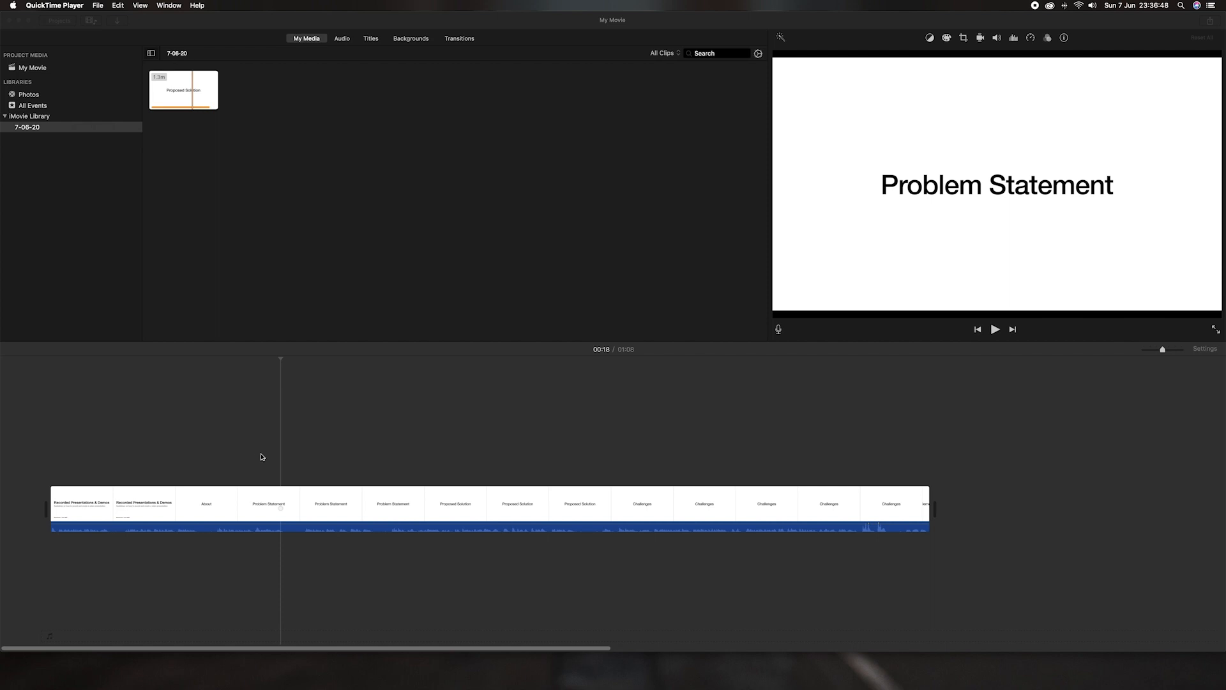
left_click(250, 373)
left_click(242, 418)
key("space")
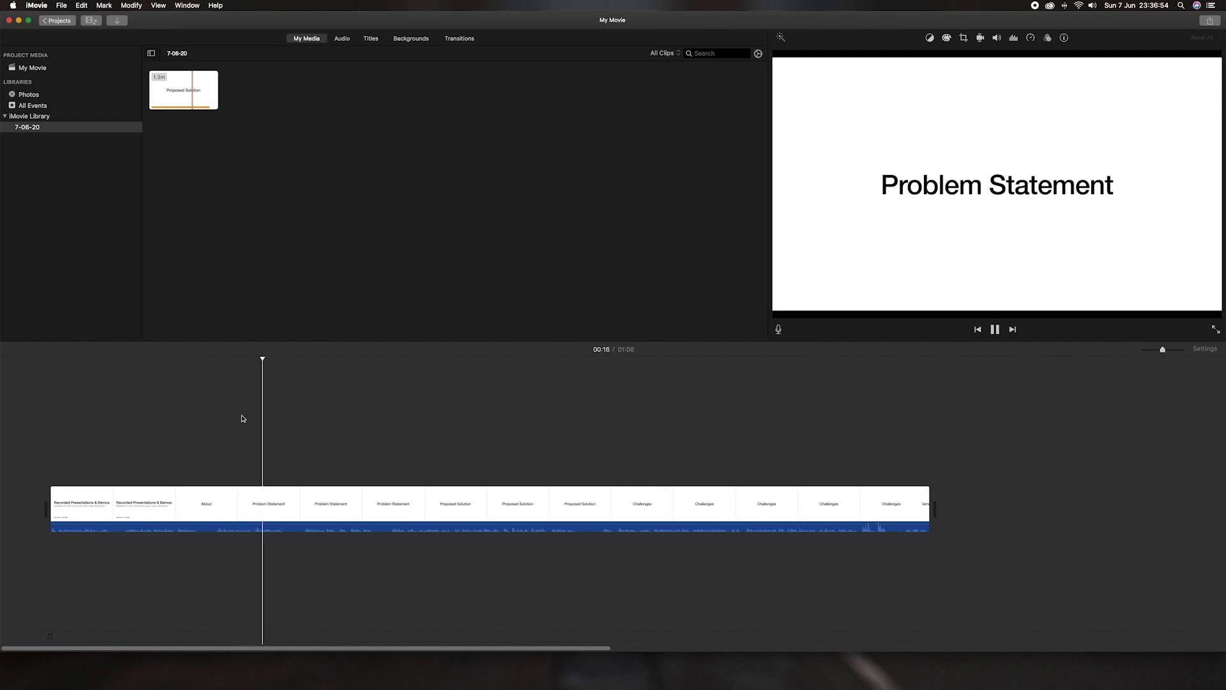
key("space")
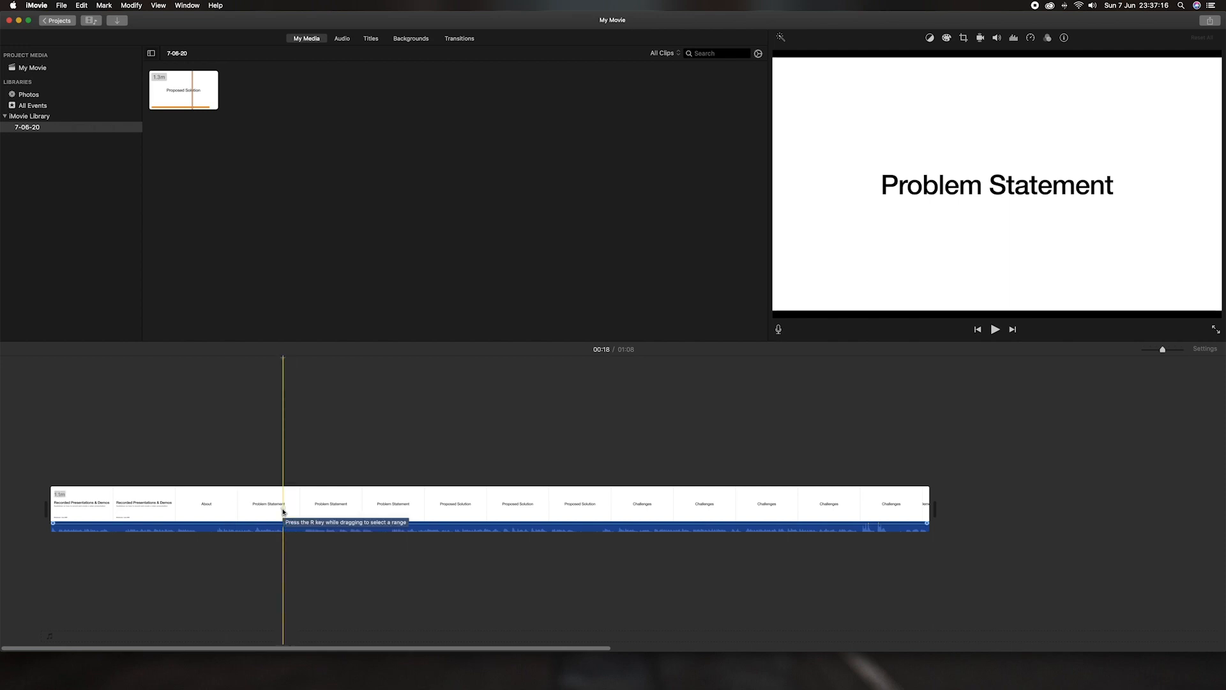
Step: Split the presentation clip at 00:18, making an 18.3s first clip
right_click(283, 511)
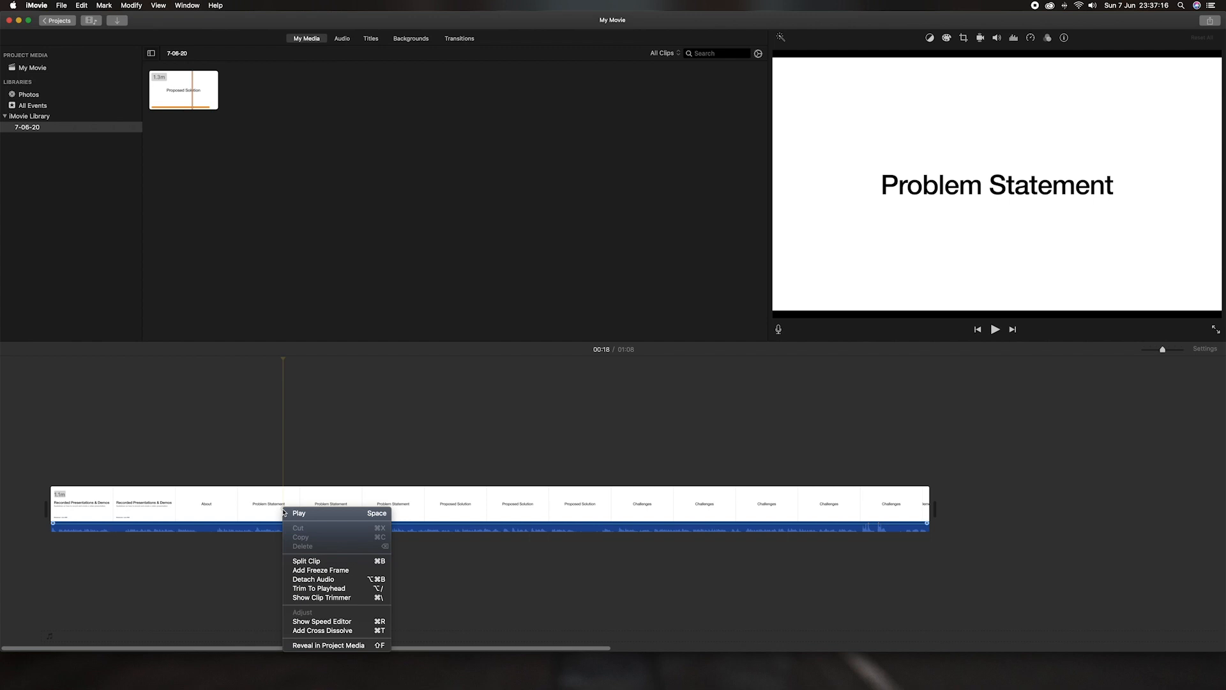
left_click(318, 562)
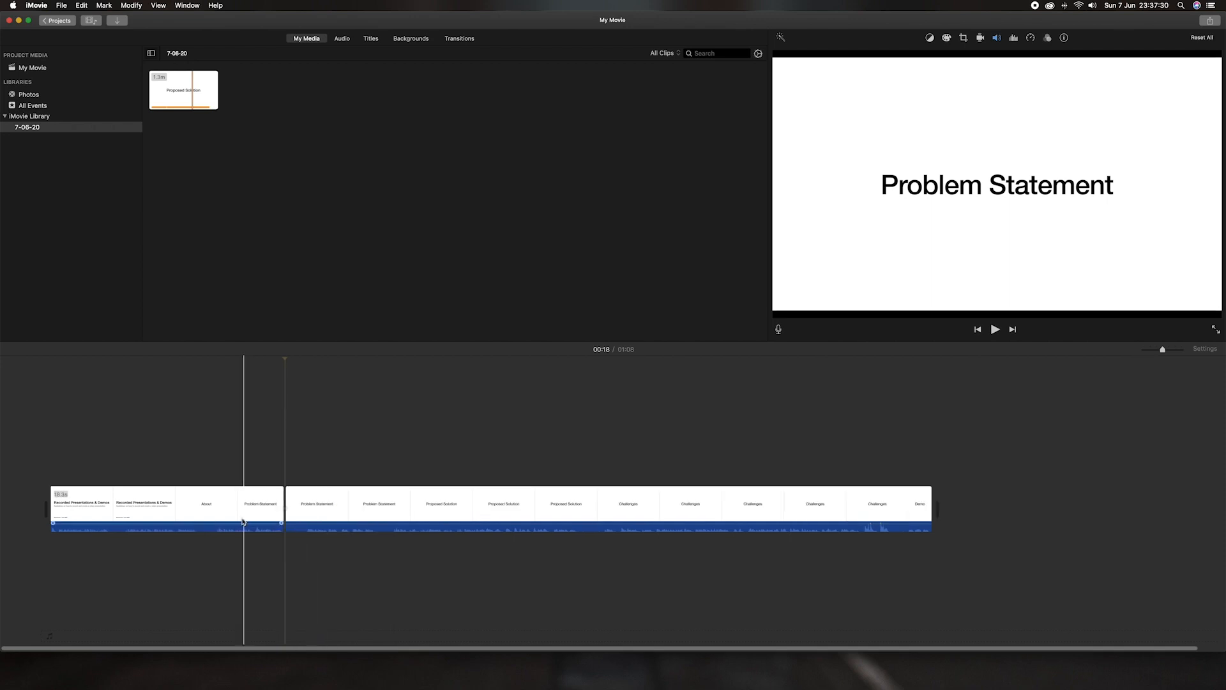
Step: Select the second clip, place the playhead just past 00:19, and nudge its audio volume
left_click(292, 511)
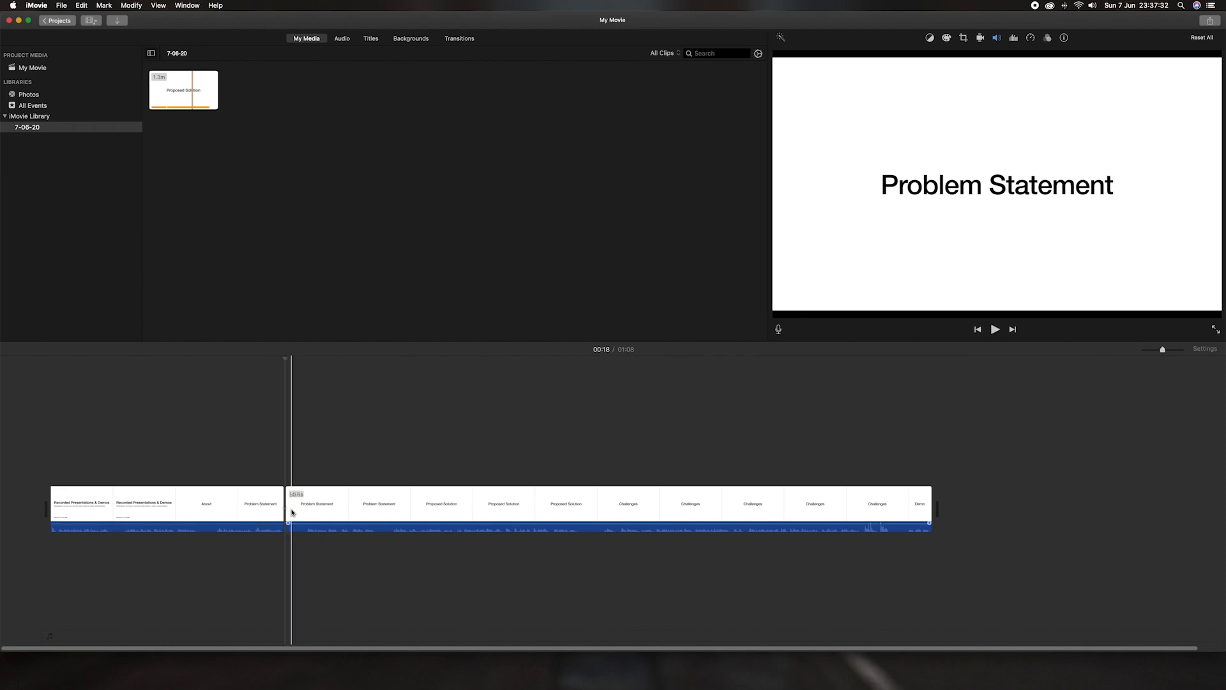
left_click(307, 441)
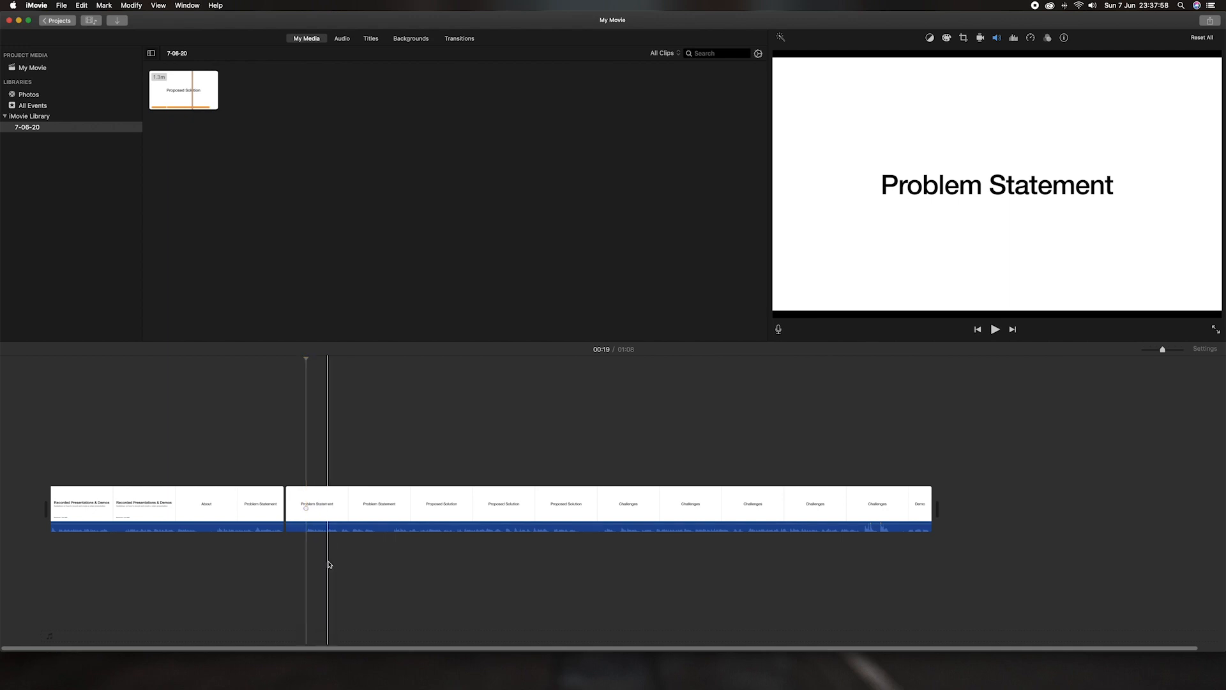
left_click(312, 528)
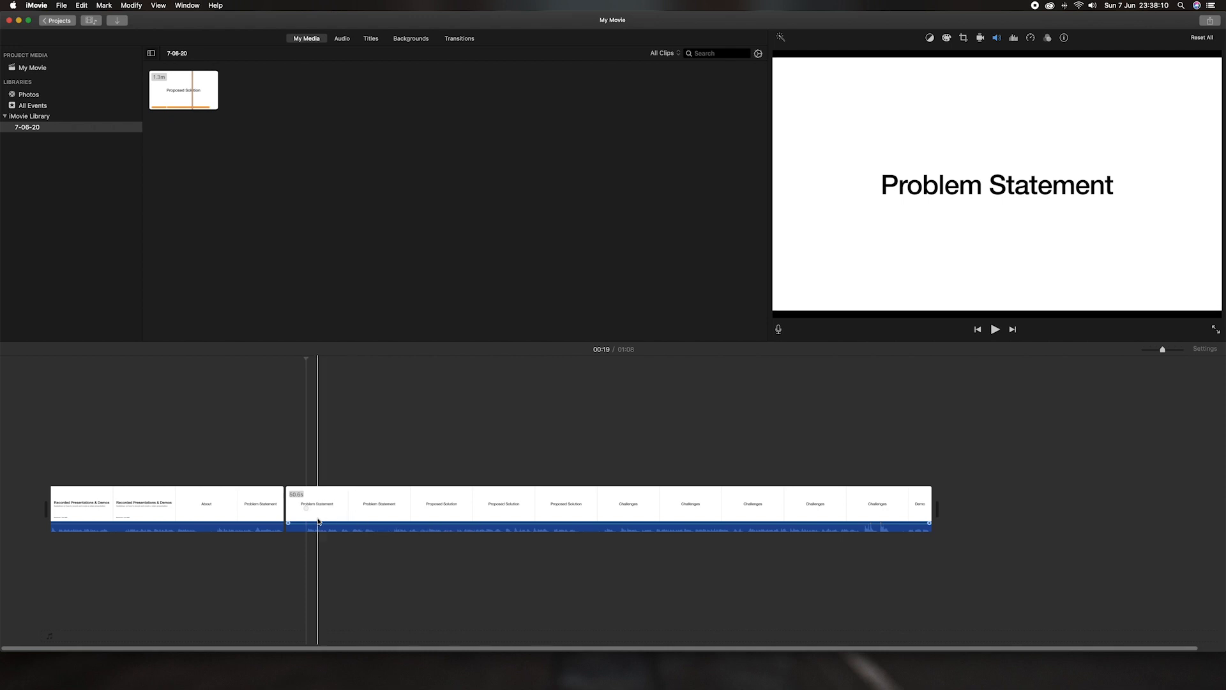
left_click_drag(316, 525, 316, 523)
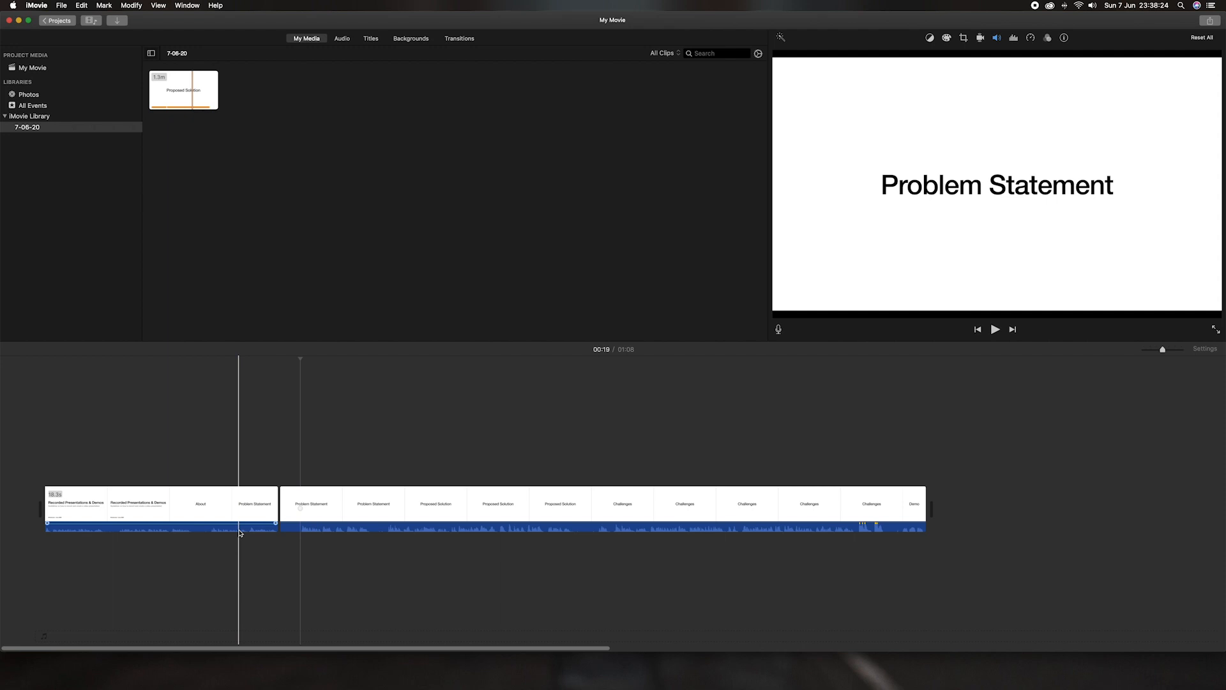
Step: Split off the 1.6s Problem Statement piece and delete it, leaving a 01:07 movie
right_click(301, 512)
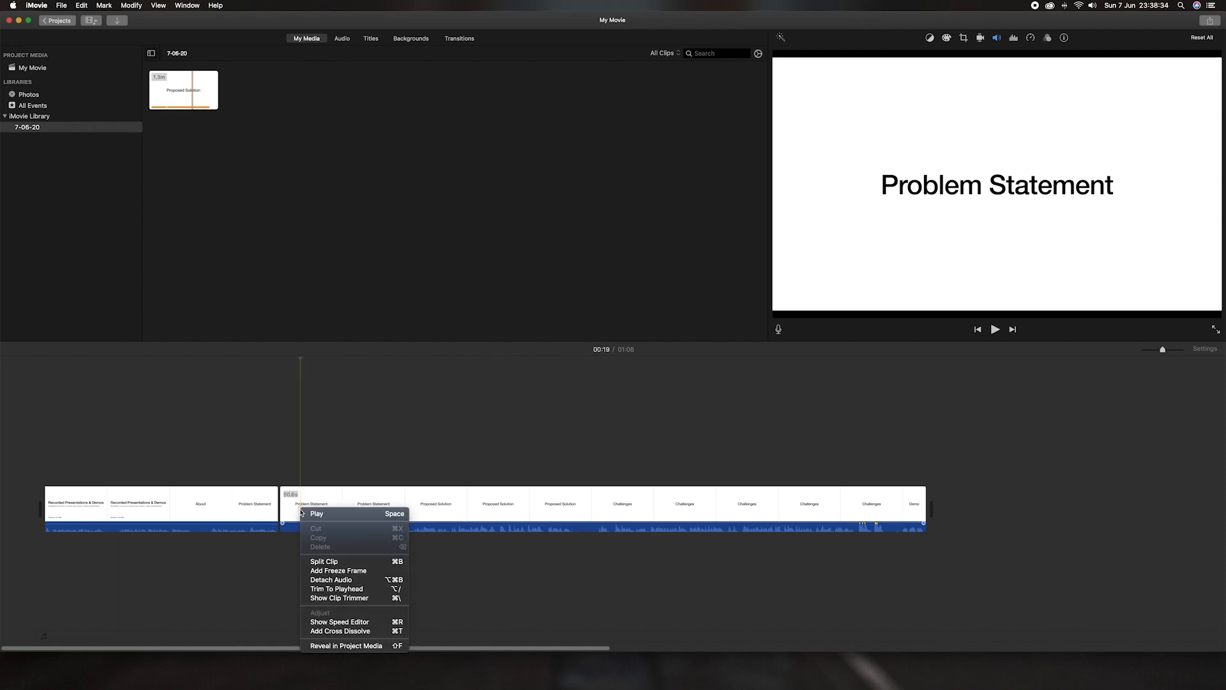
left_click(323, 562)
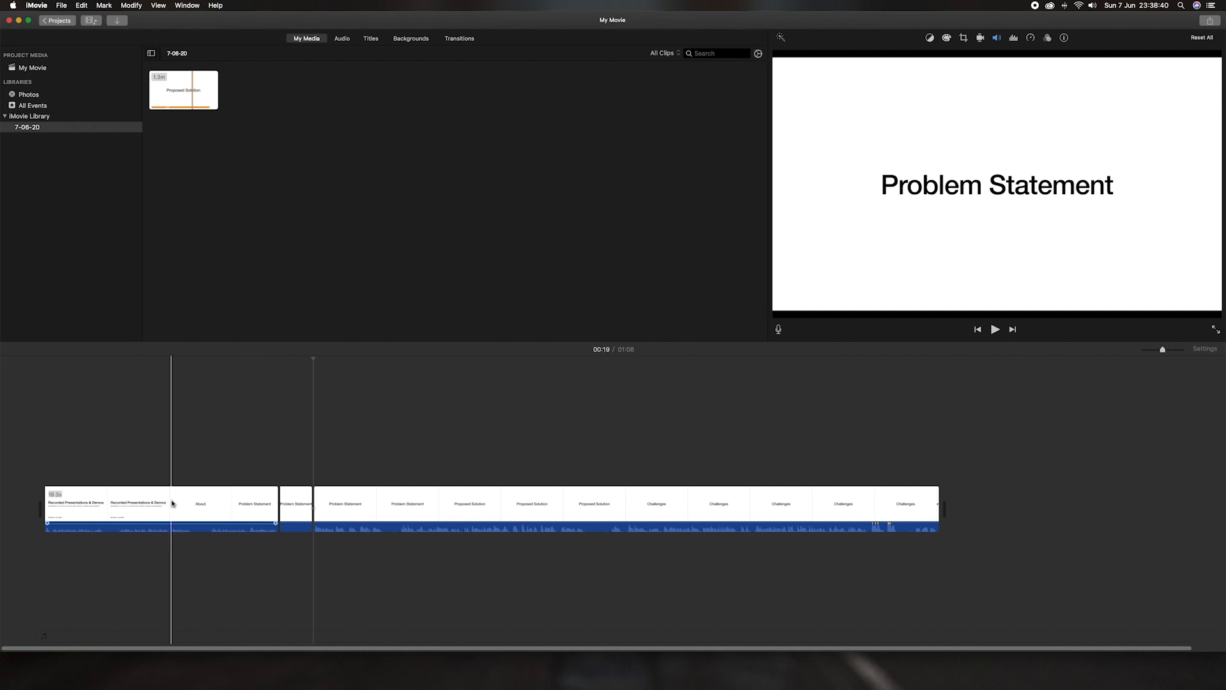
left_click(294, 510)
key("Delete")
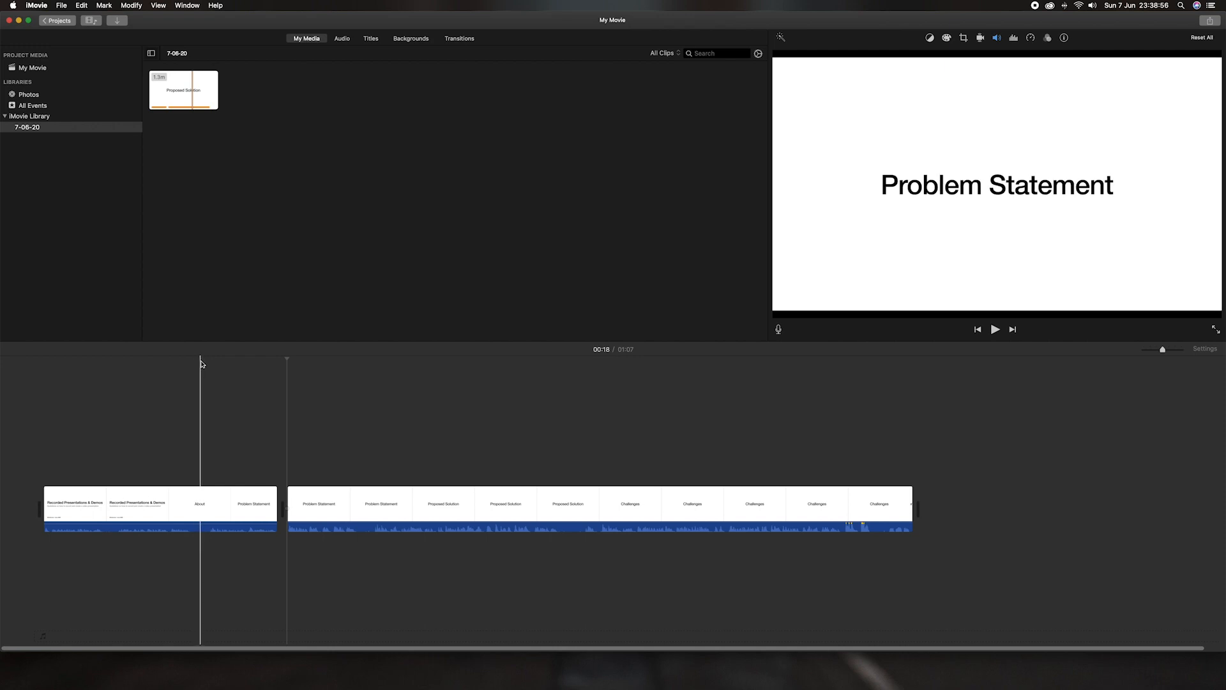
left_click(202, 365)
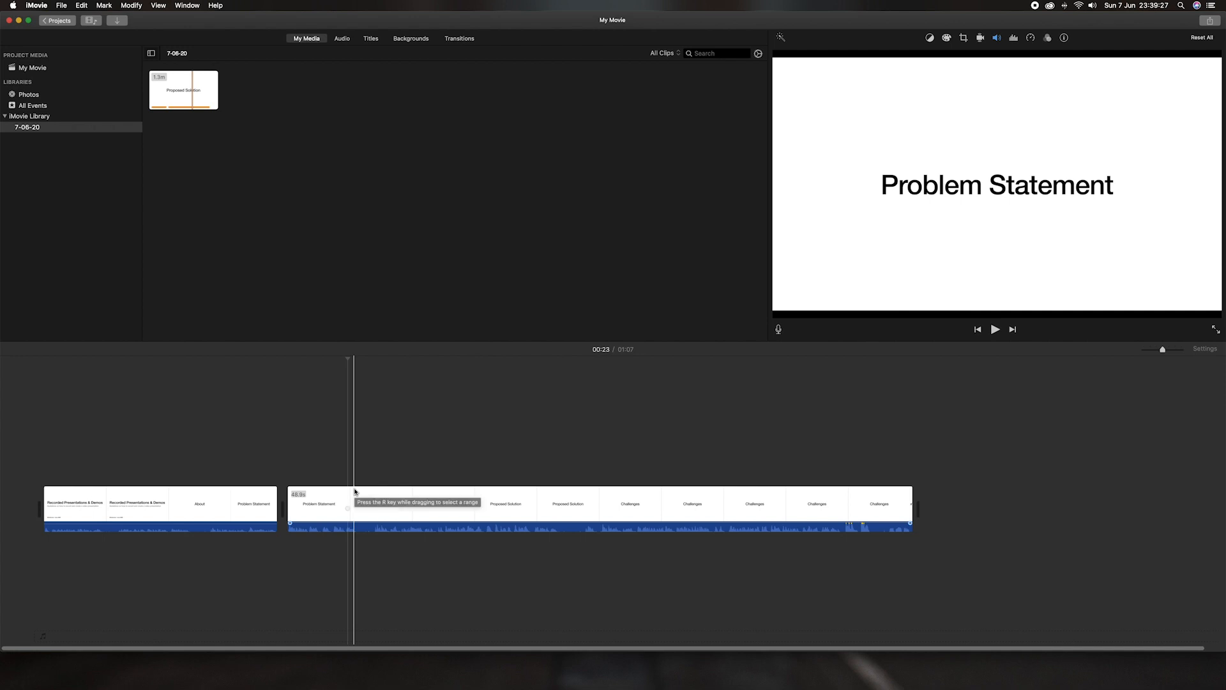
Step: Split the second clip at 01:01 and where Demo begins, then delete the 3.4s Challenges piece
scroll(358, 492, "right", 1)
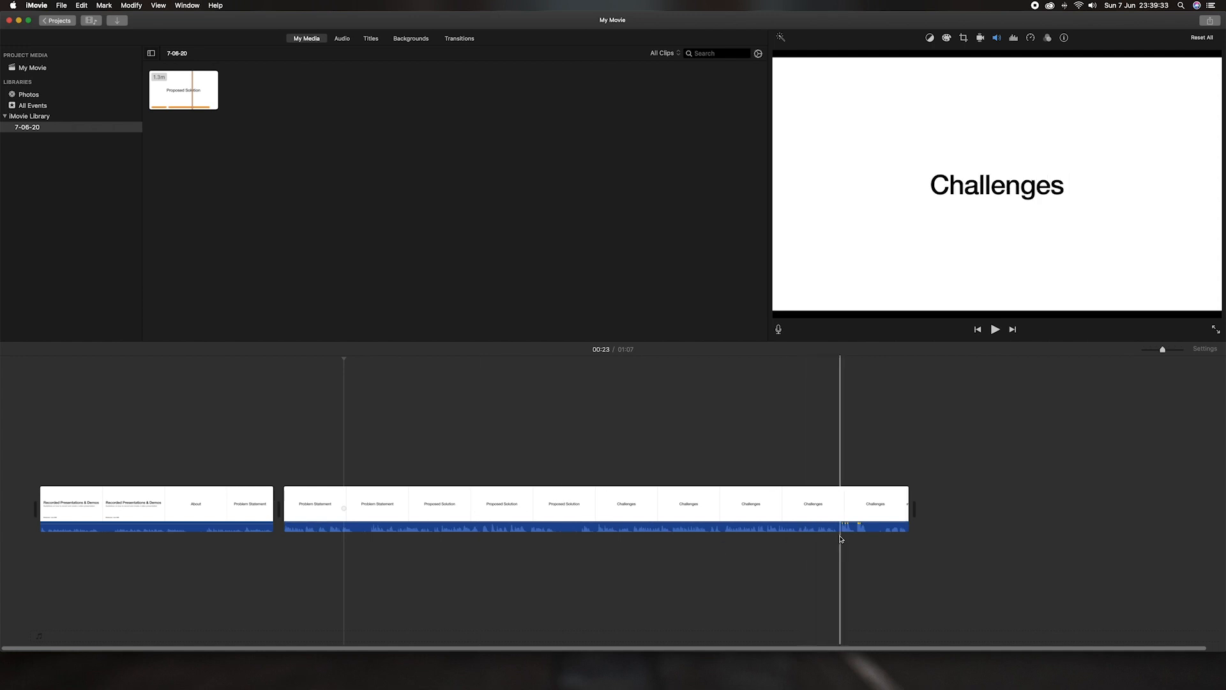
left_click(840, 499)
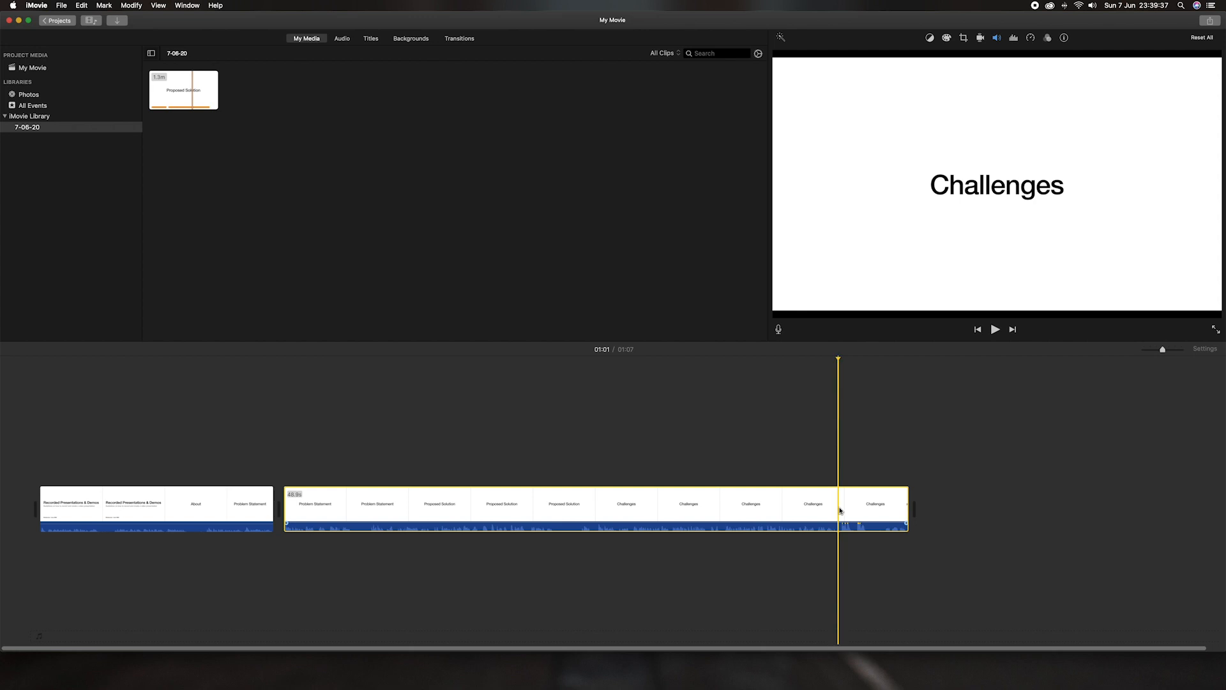
right_click(839, 515)
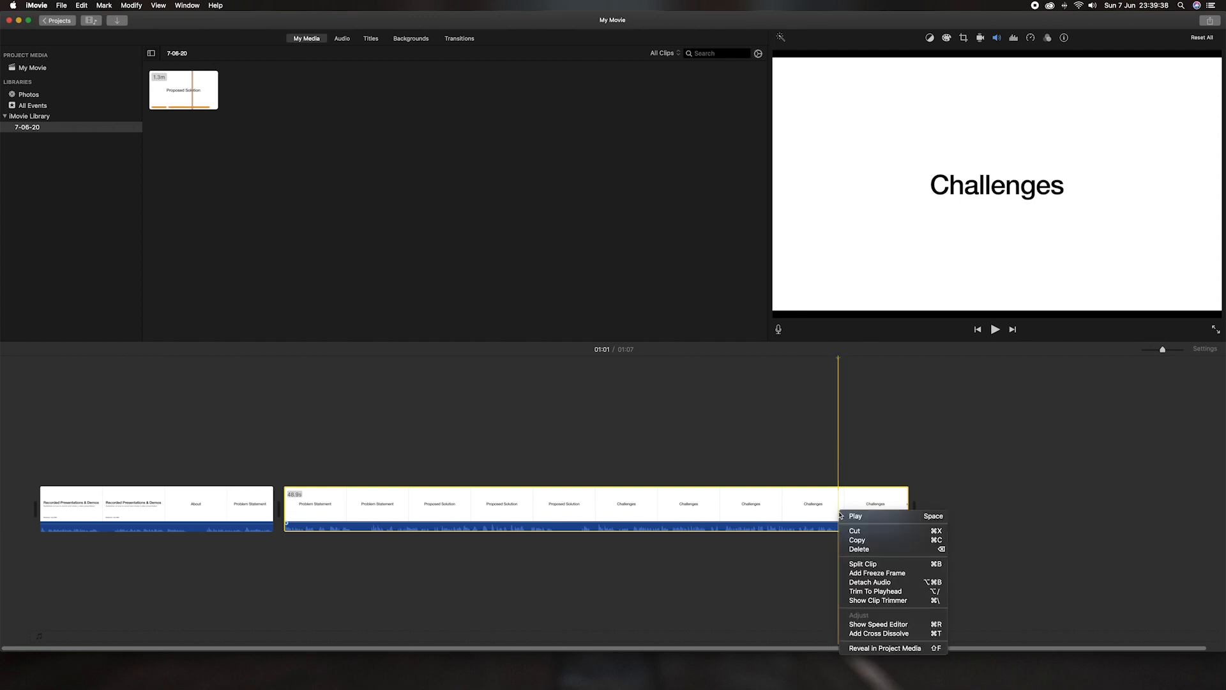
left_click(866, 564)
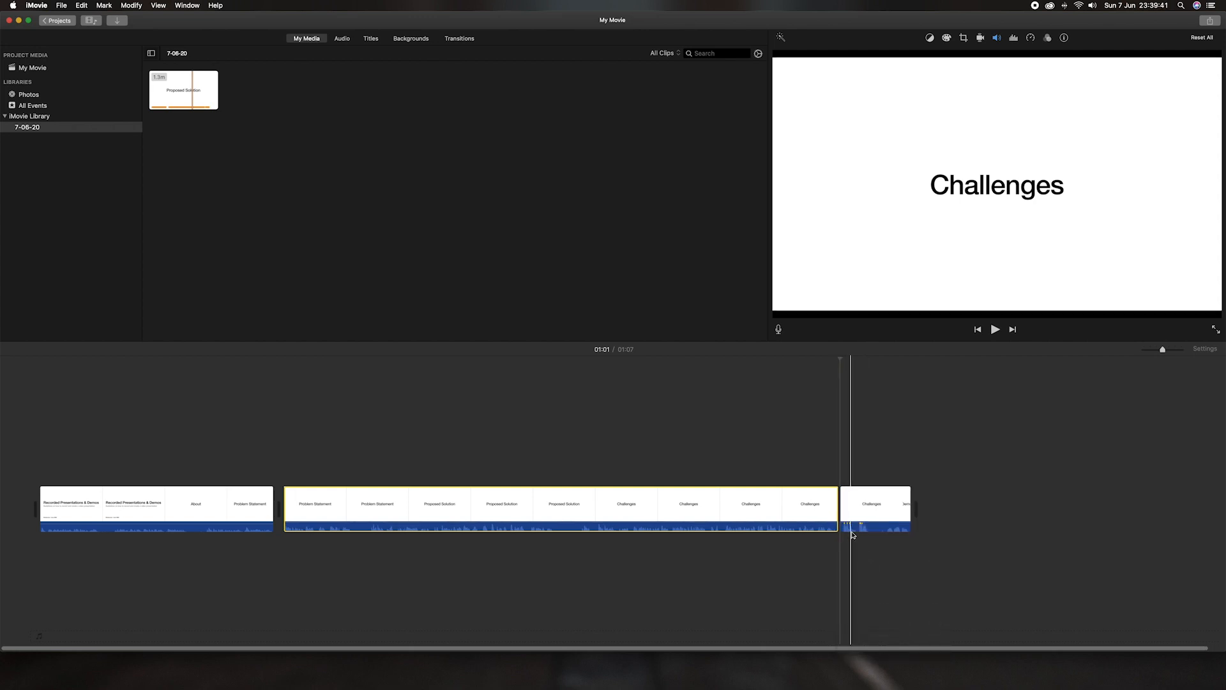
left_click(886, 507)
left_click(886, 508)
right_click(886, 507)
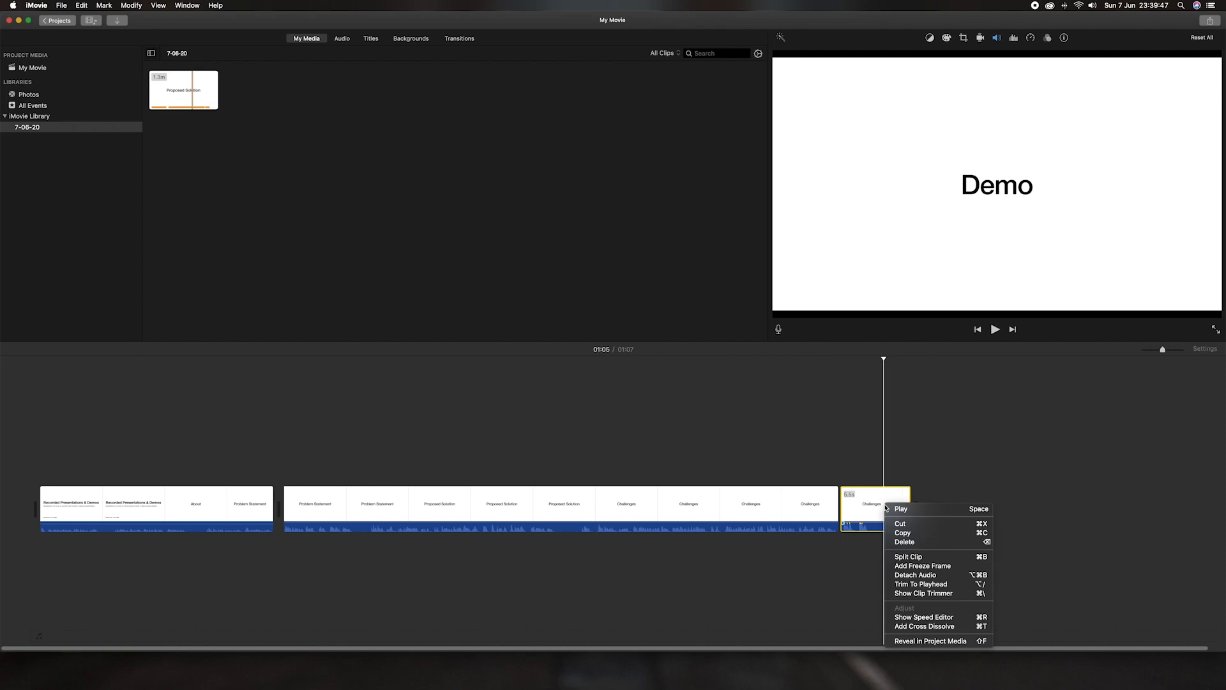
left_click(907, 558)
left_click(868, 513)
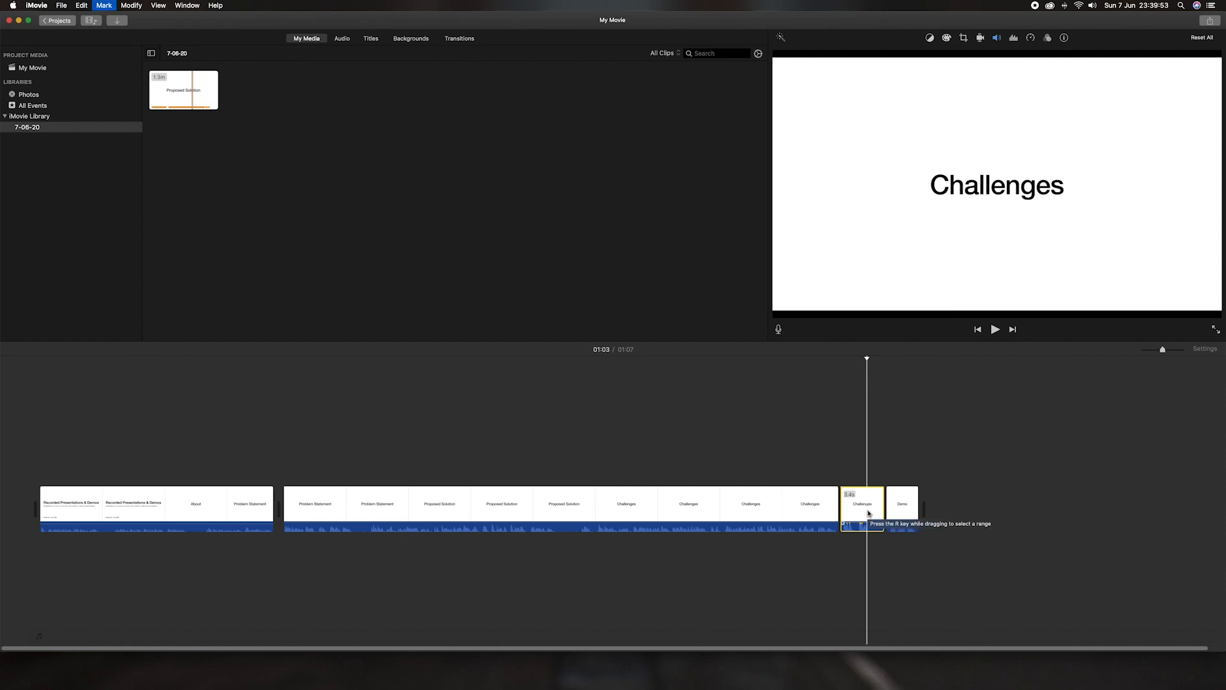
key("Delete")
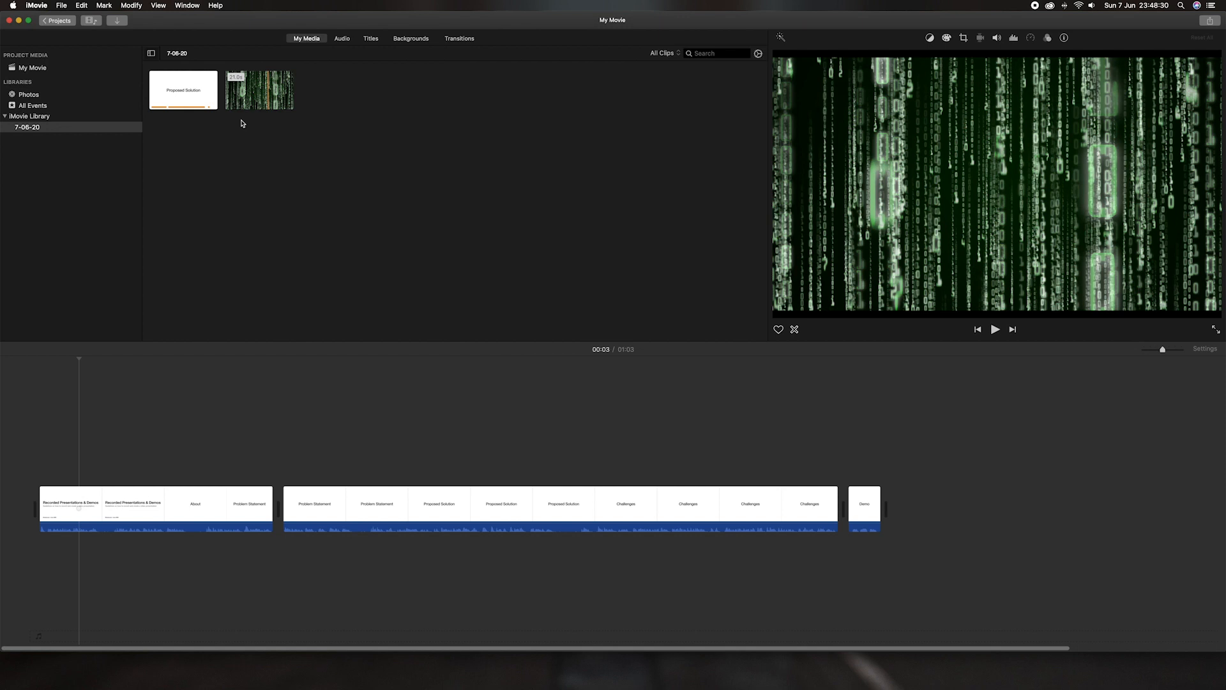
Step: Append the Matrix clip after the last clip, making the movie 01:24, and show the Titles browser
left_click(255, 95)
left_click_drag(255, 95, 903, 511)
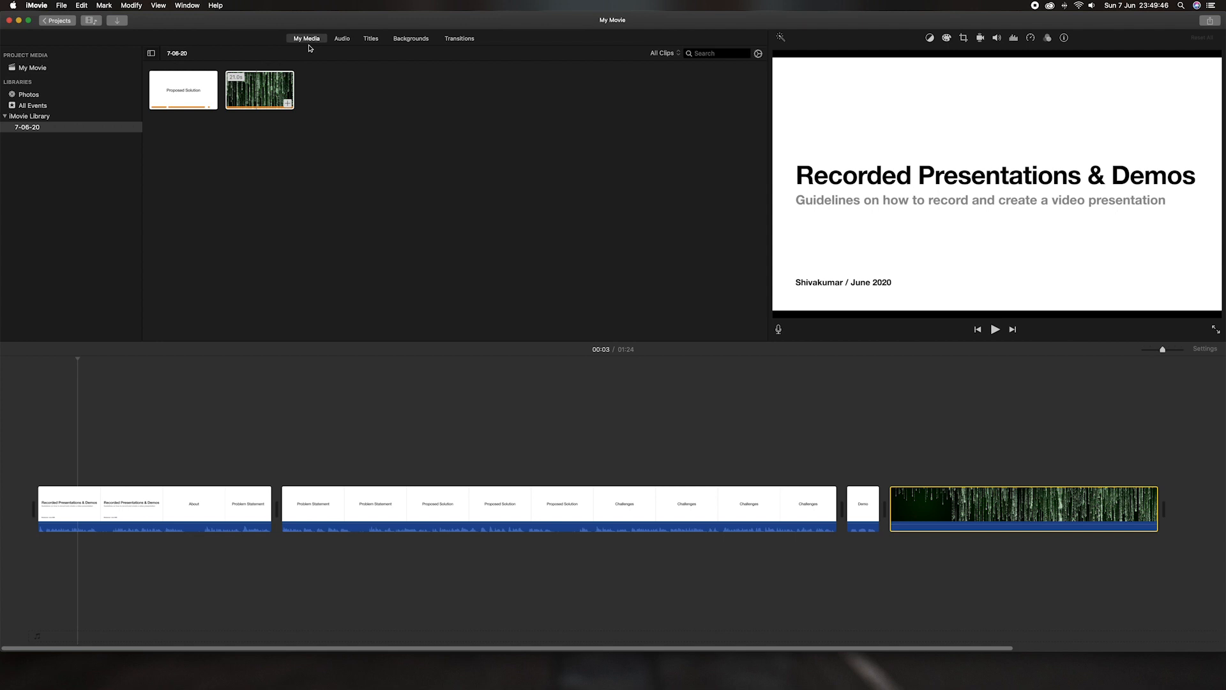
left_click(371, 39)
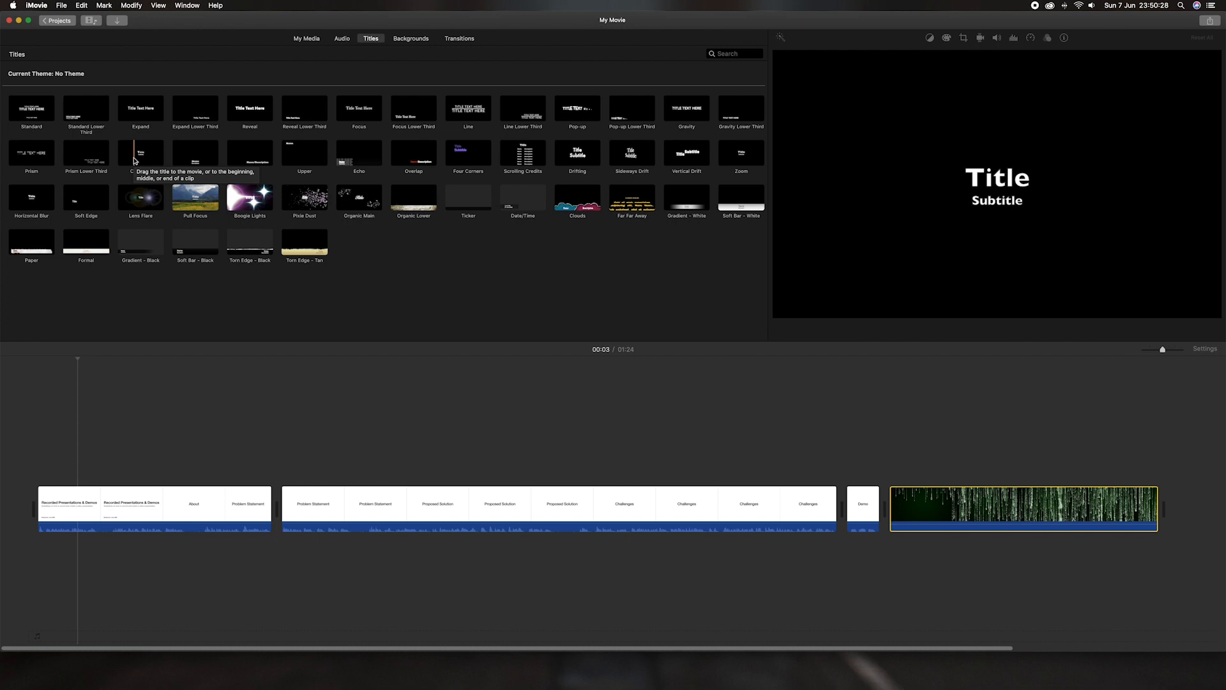
Step: Place a 4.0s Centered title before the first clip, bringing the movie to 01:28
left_click(142, 159)
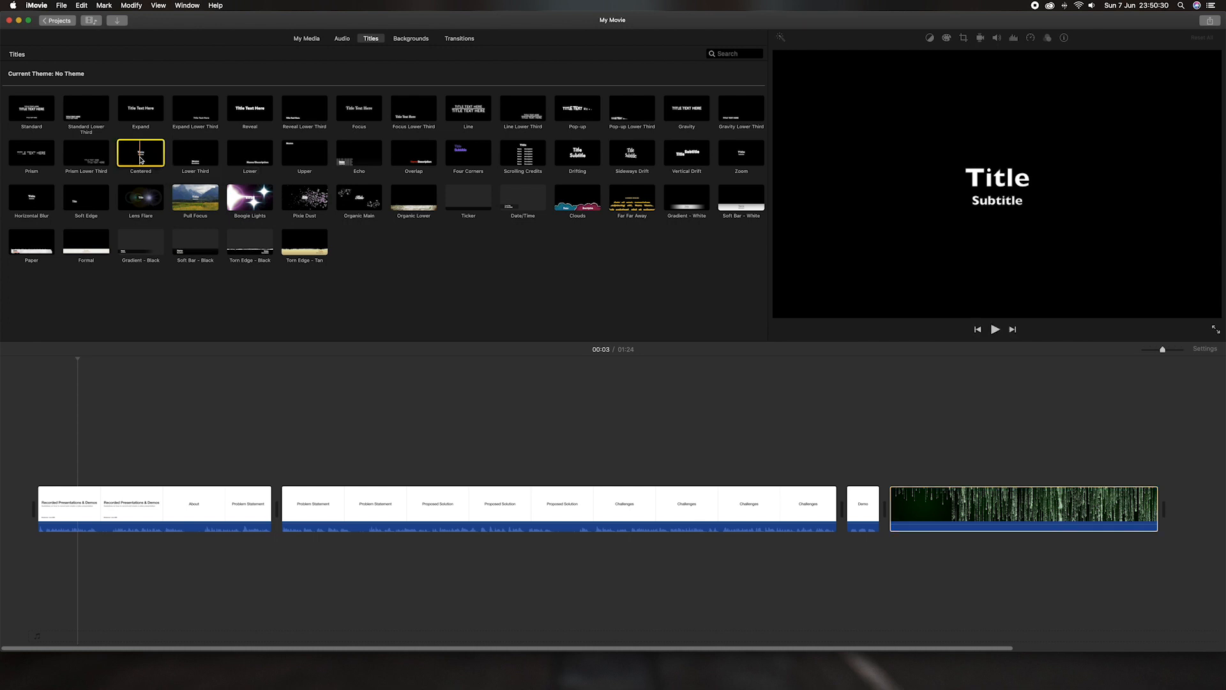
left_click_drag(141, 160, 35, 505)
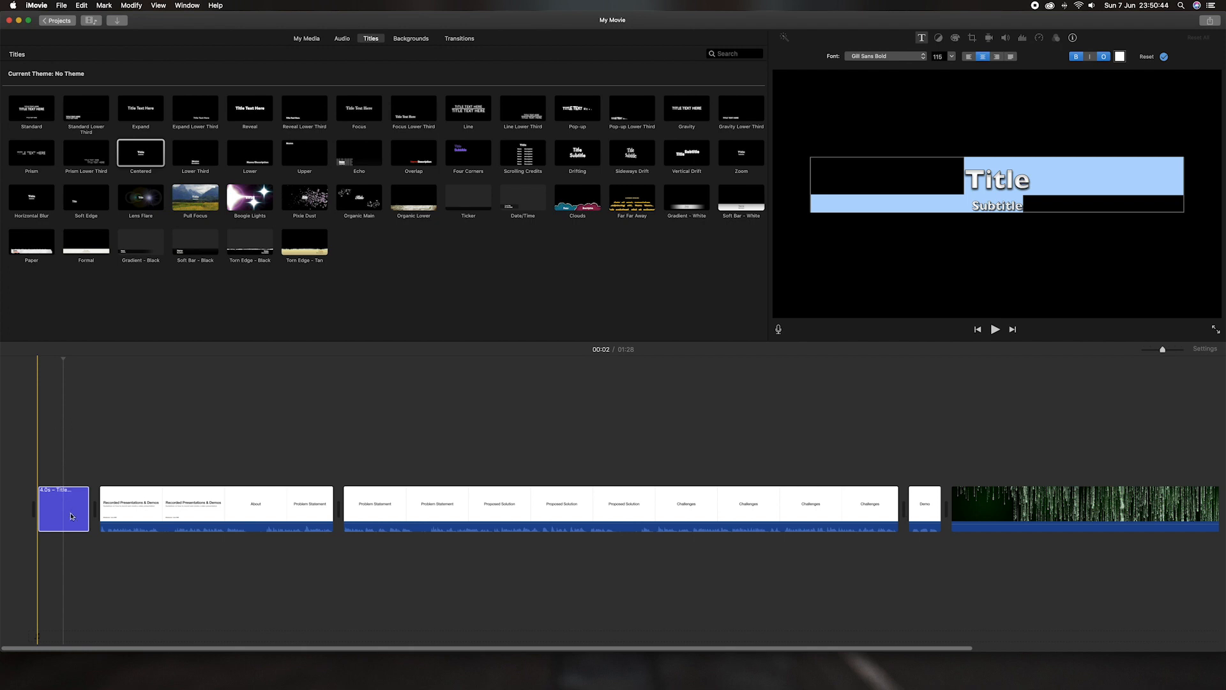
Step: Replace the title placeholder with 'Video Presentation' and the subtitle with the presenter's name
left_click(62, 471)
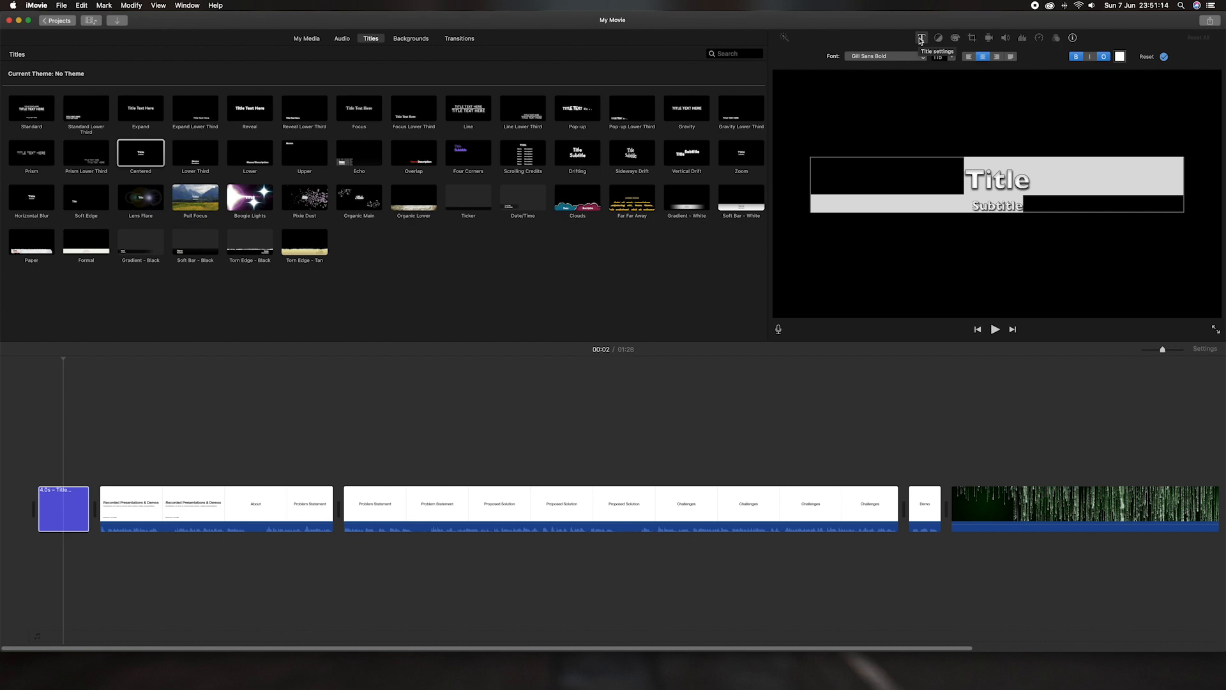
left_click(993, 179)
double_click(992, 180)
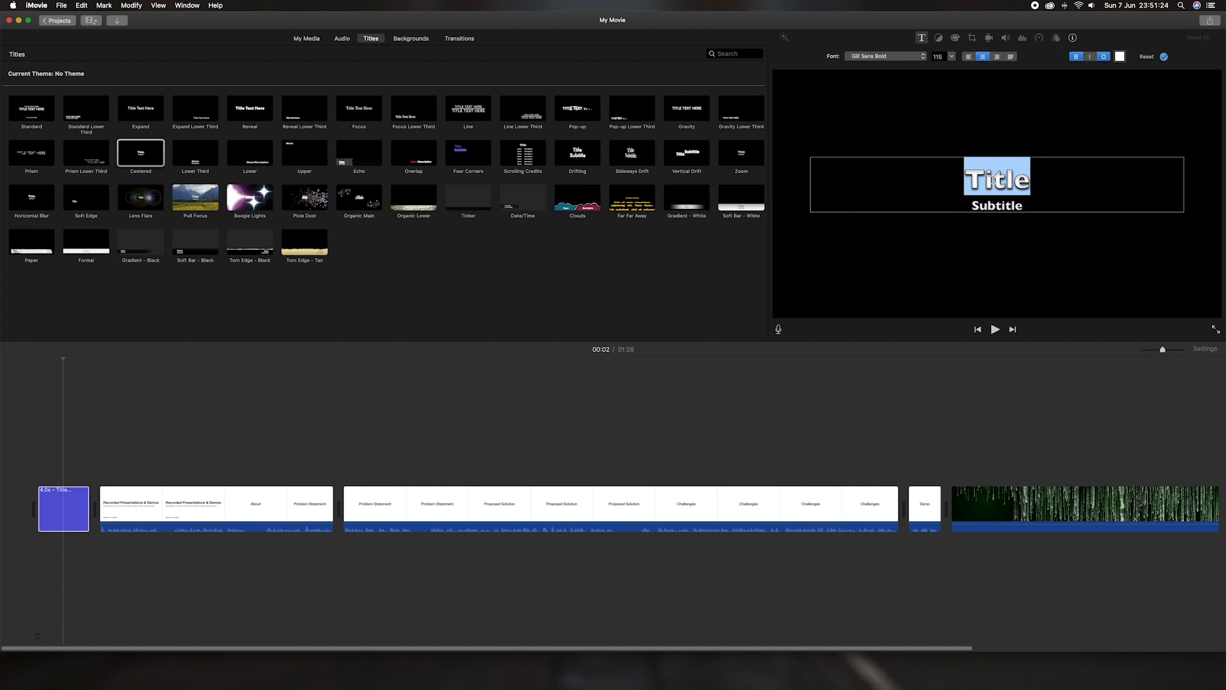
type("Video")
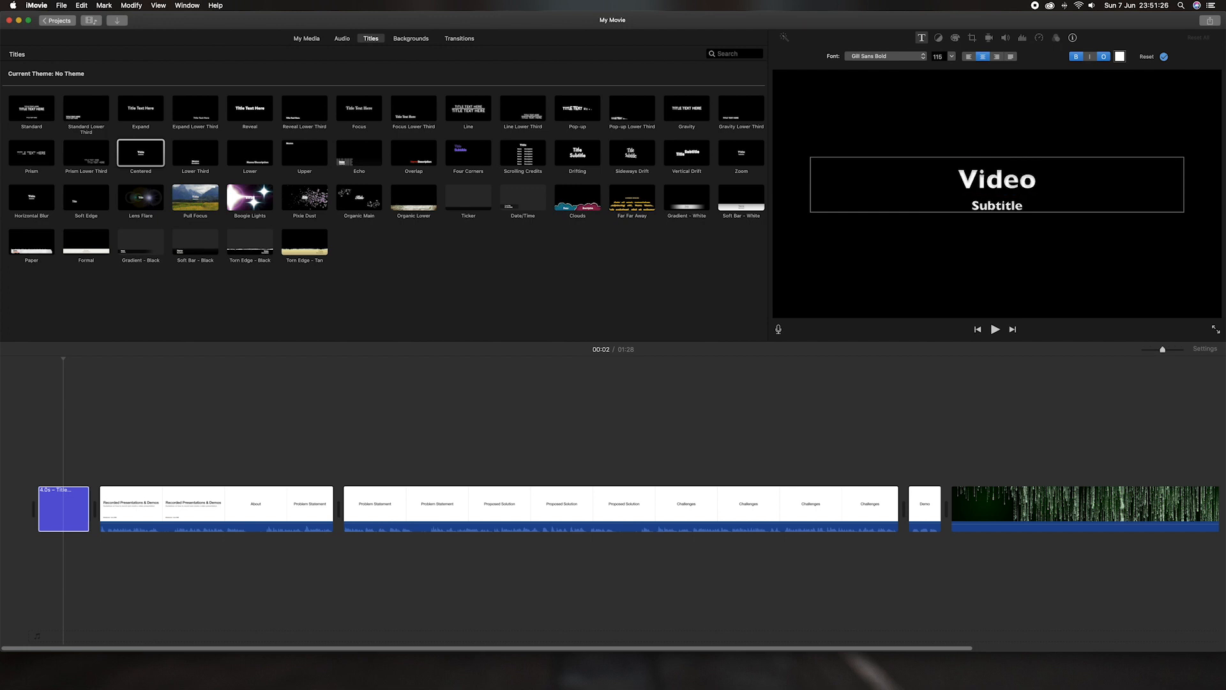
type(" Presentation")
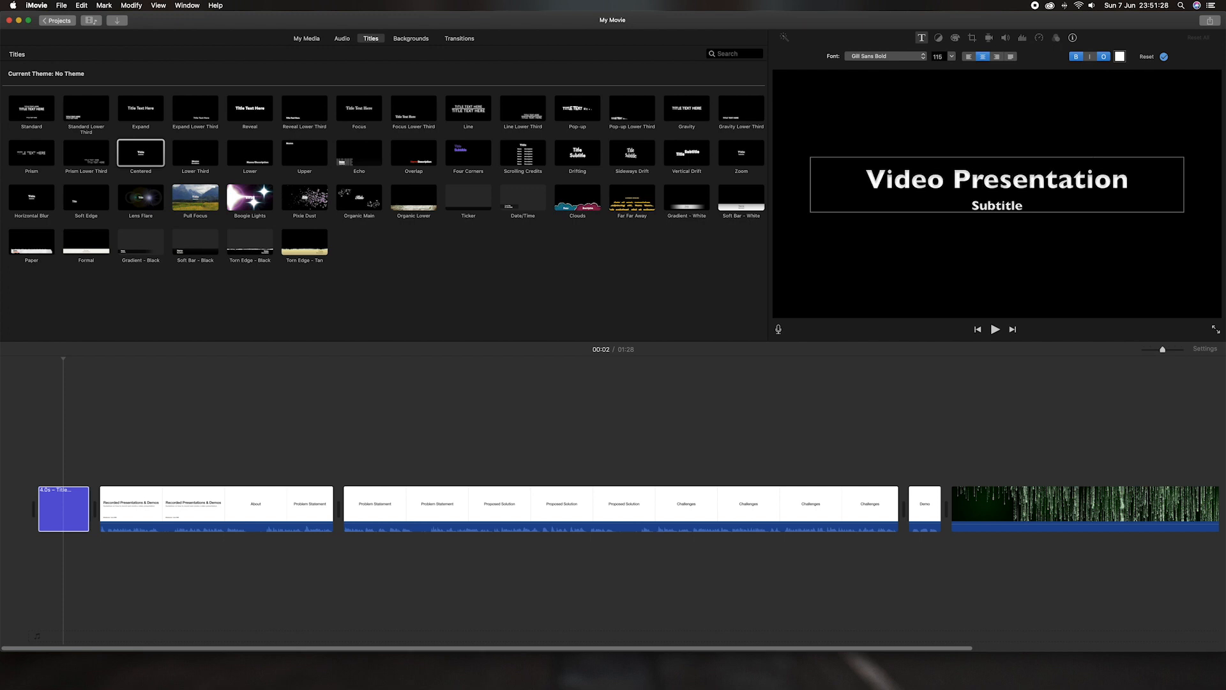
double_click(995, 206)
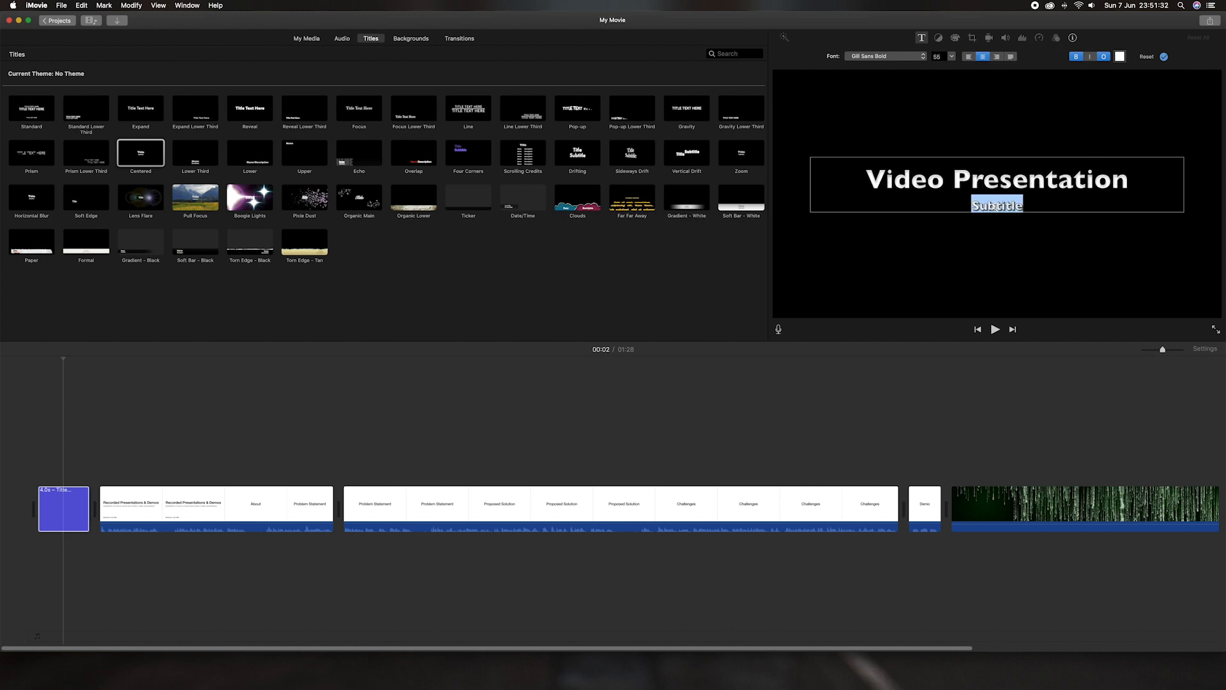
type("S")
type("hivakumar")
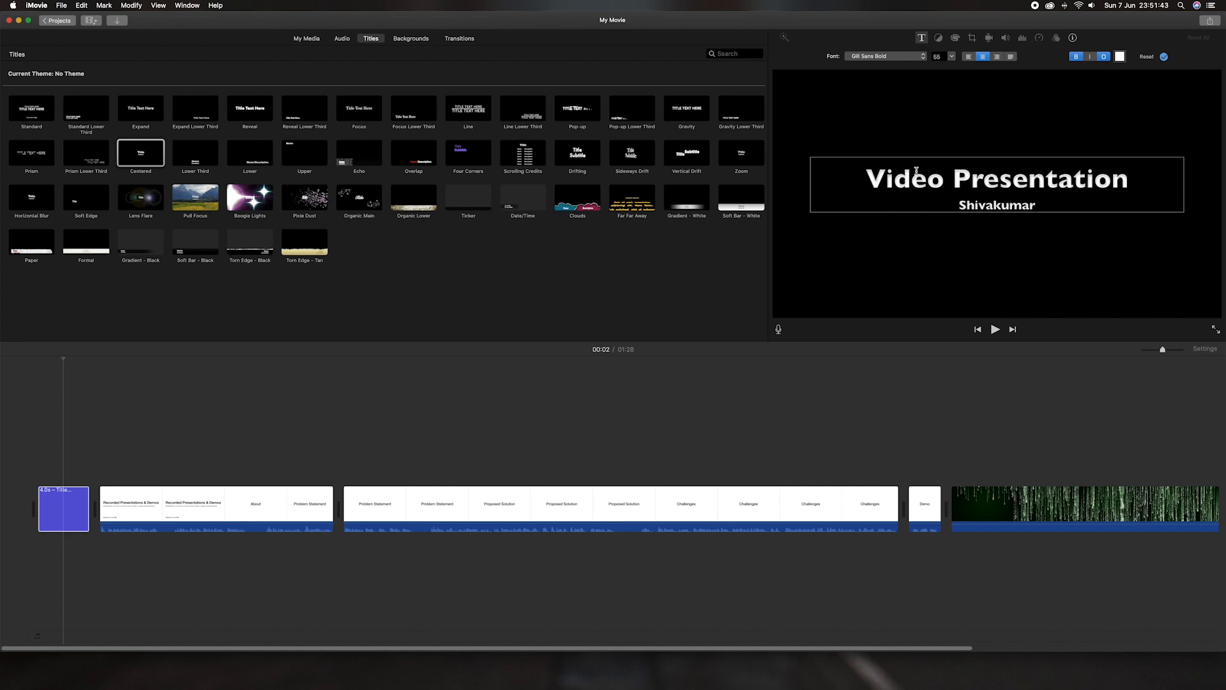
Step: Set the 'Video Presentation' title line to Avenir Next Medium
left_click_drag(867, 177, 1129, 180)
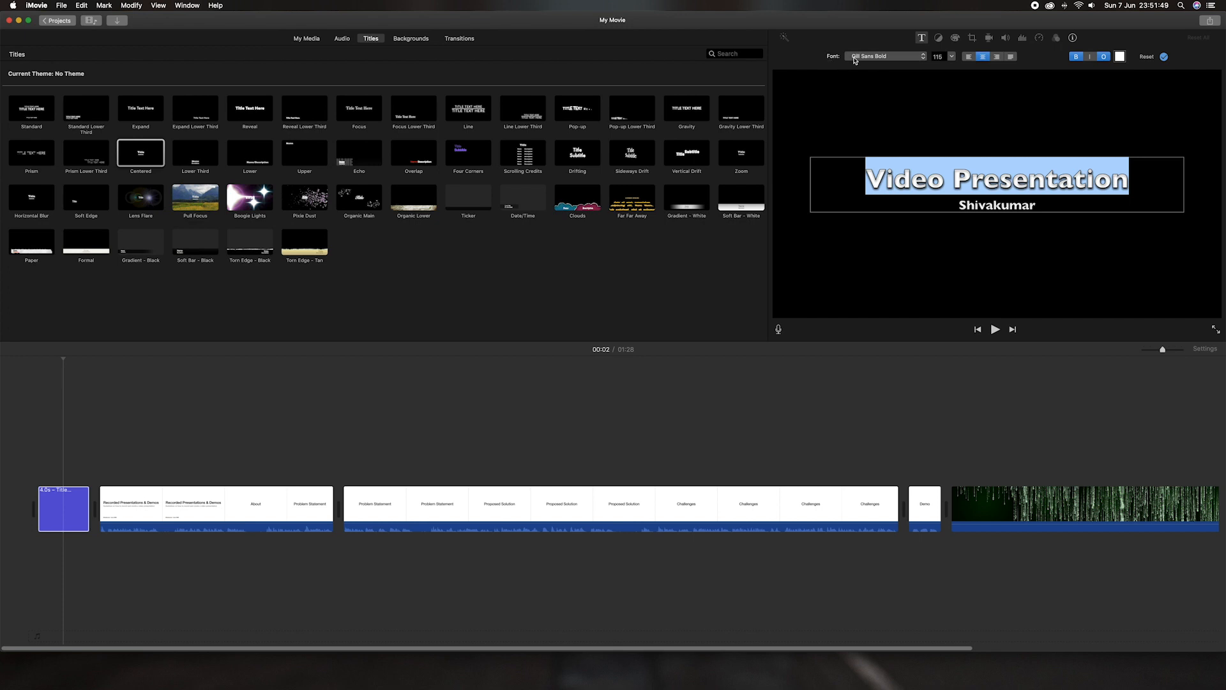
left_click(923, 59)
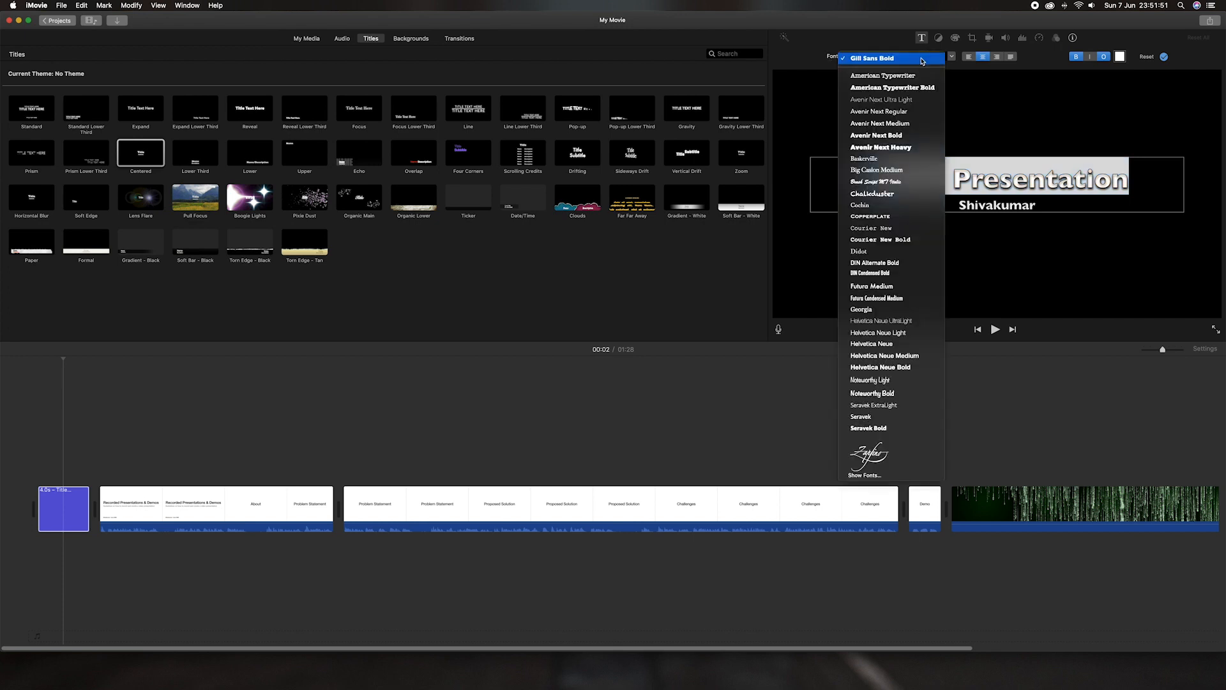
left_click(909, 123)
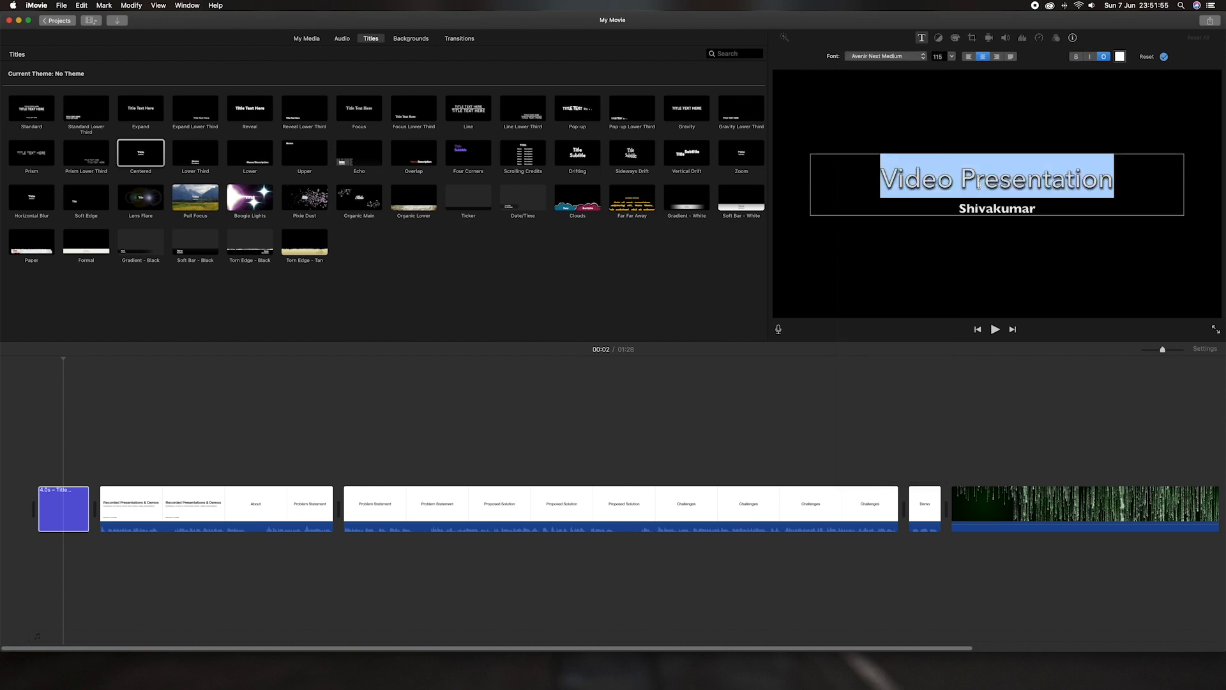
Step: Set the name line to Baskerville at size 36 and deselect the title clip
left_click(973, 203)
left_click_drag(958, 205, 1040, 205)
left_click(900, 61)
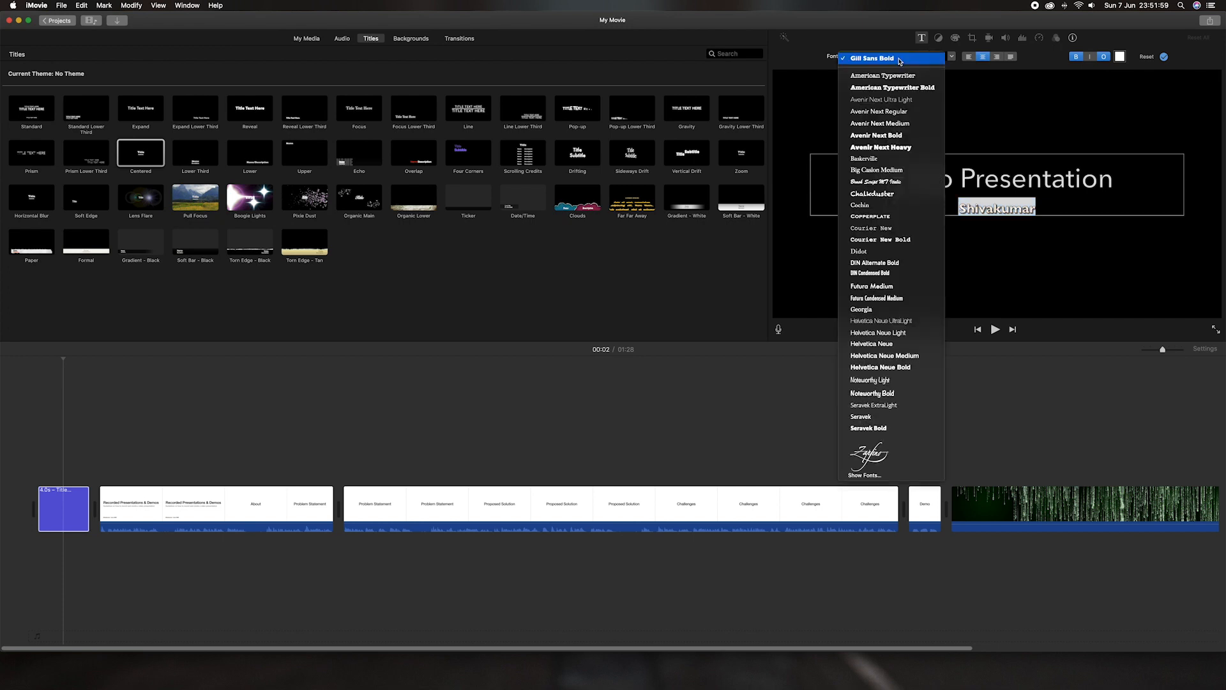
left_click(894, 164)
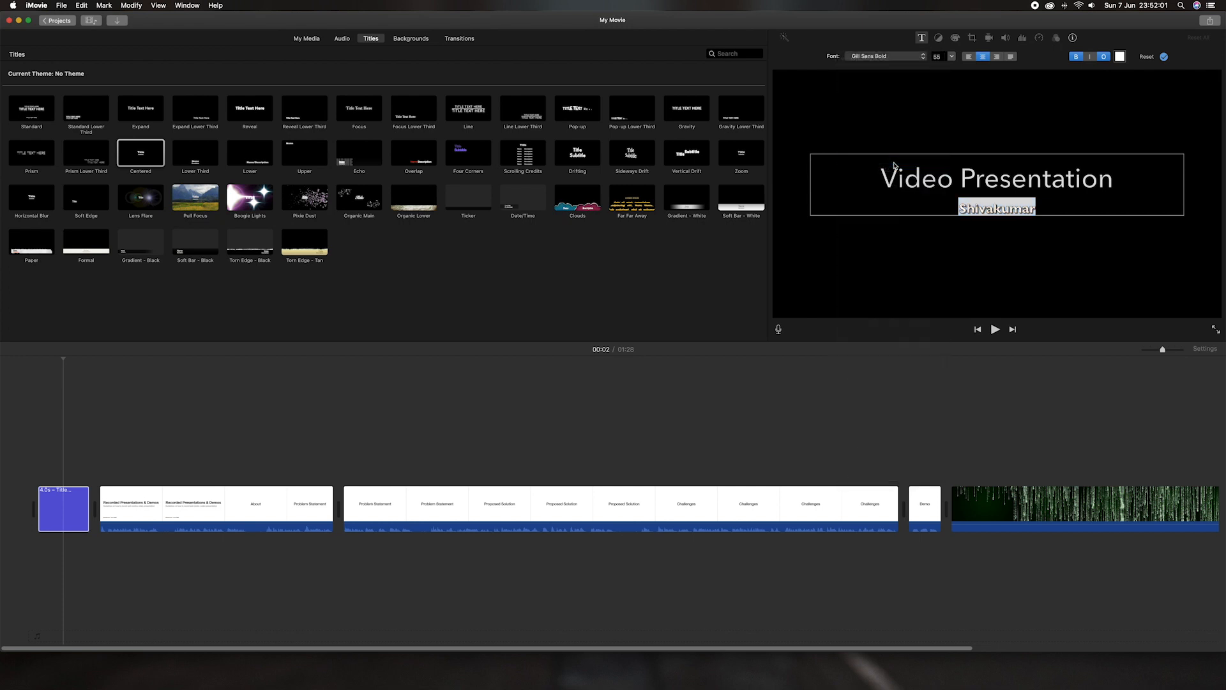
left_click(952, 59)
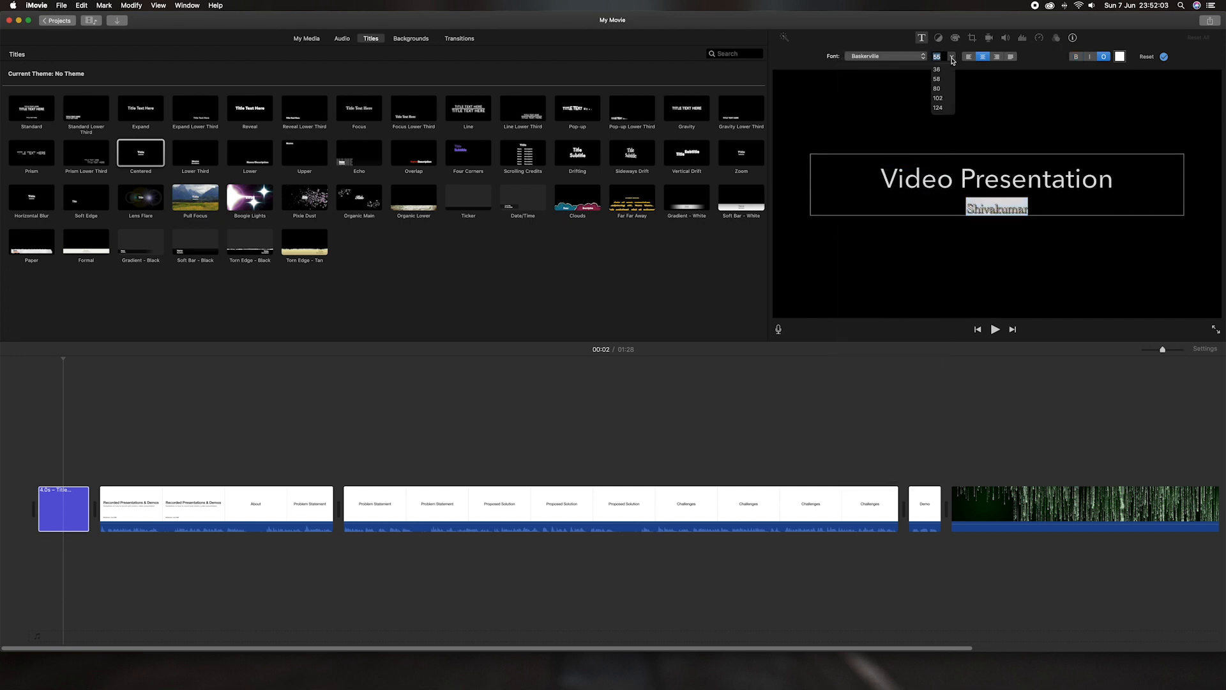
left_click(944, 75)
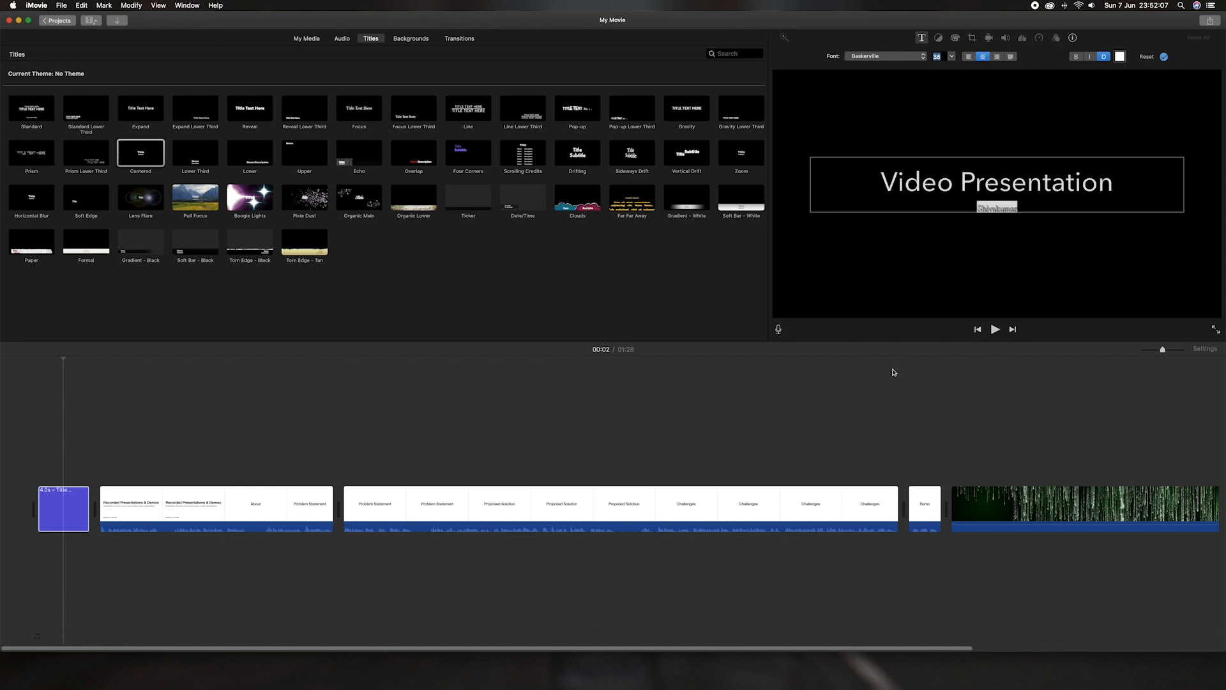
left_click(862, 404)
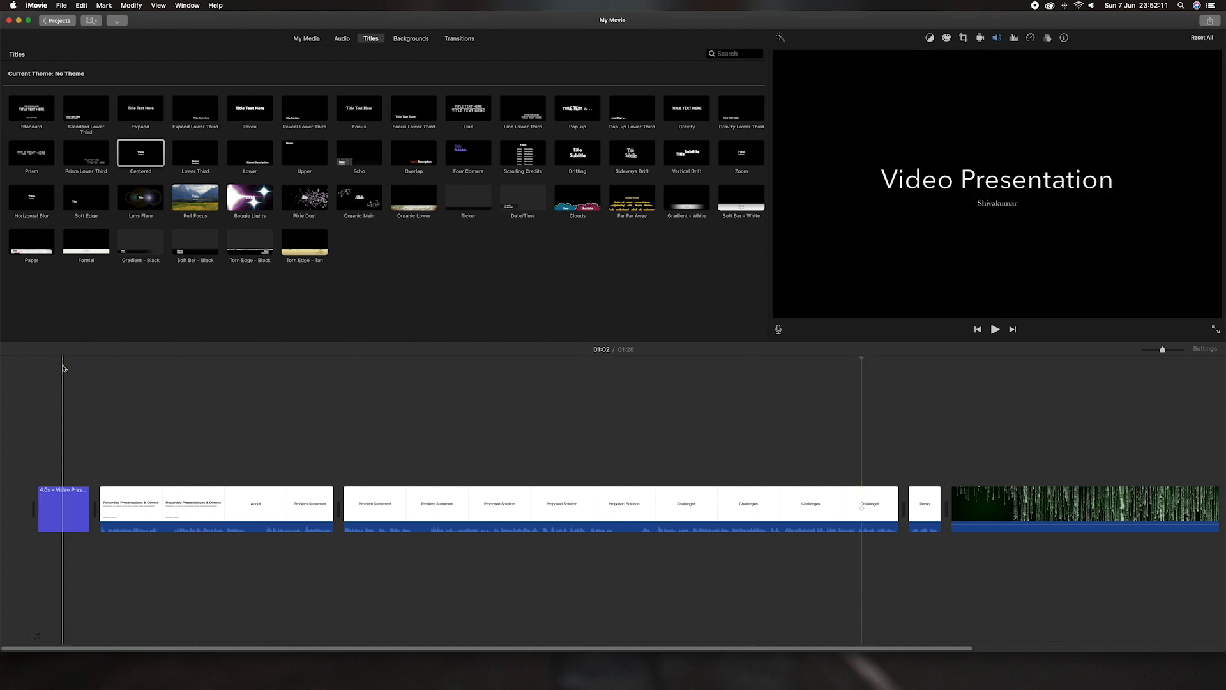
Step: Play the movie from its start to review the restyled title, then stop playback
left_click(34, 364)
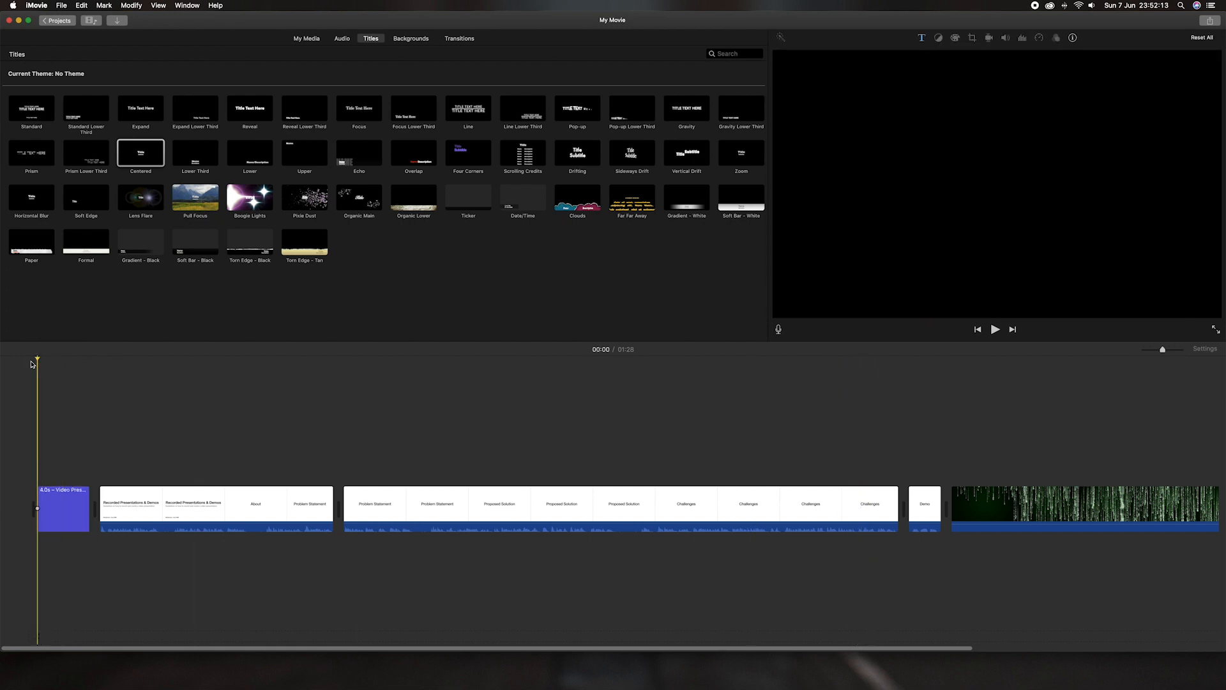
key("space")
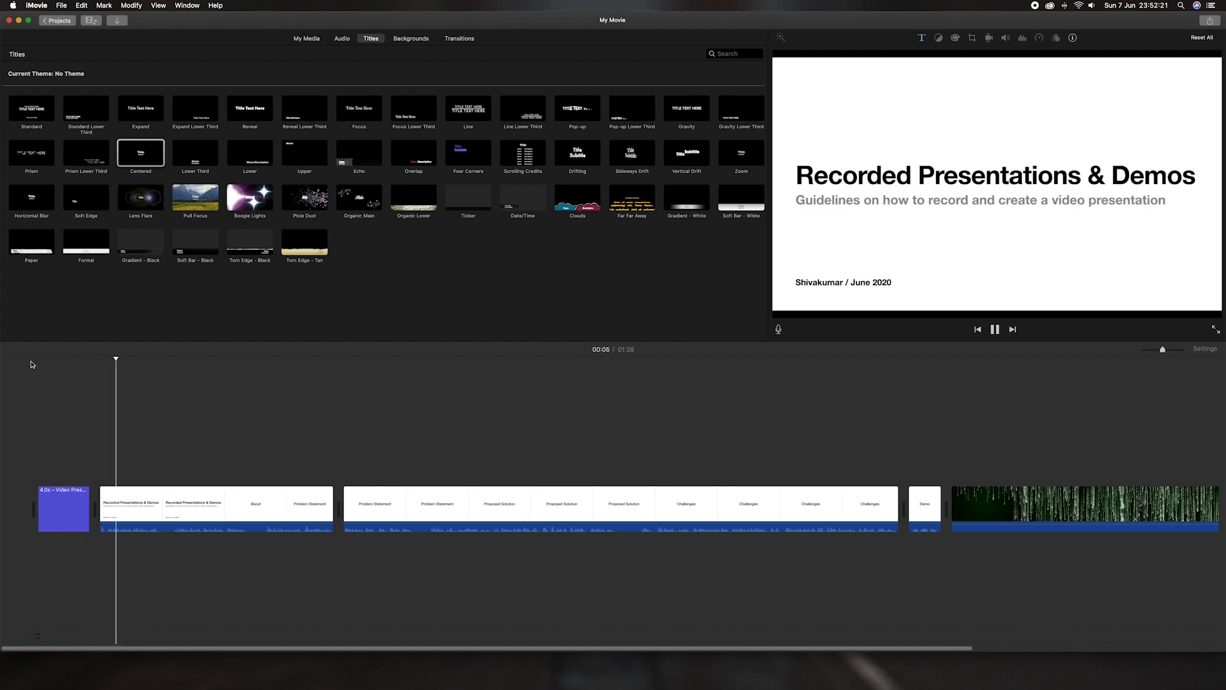
key("space")
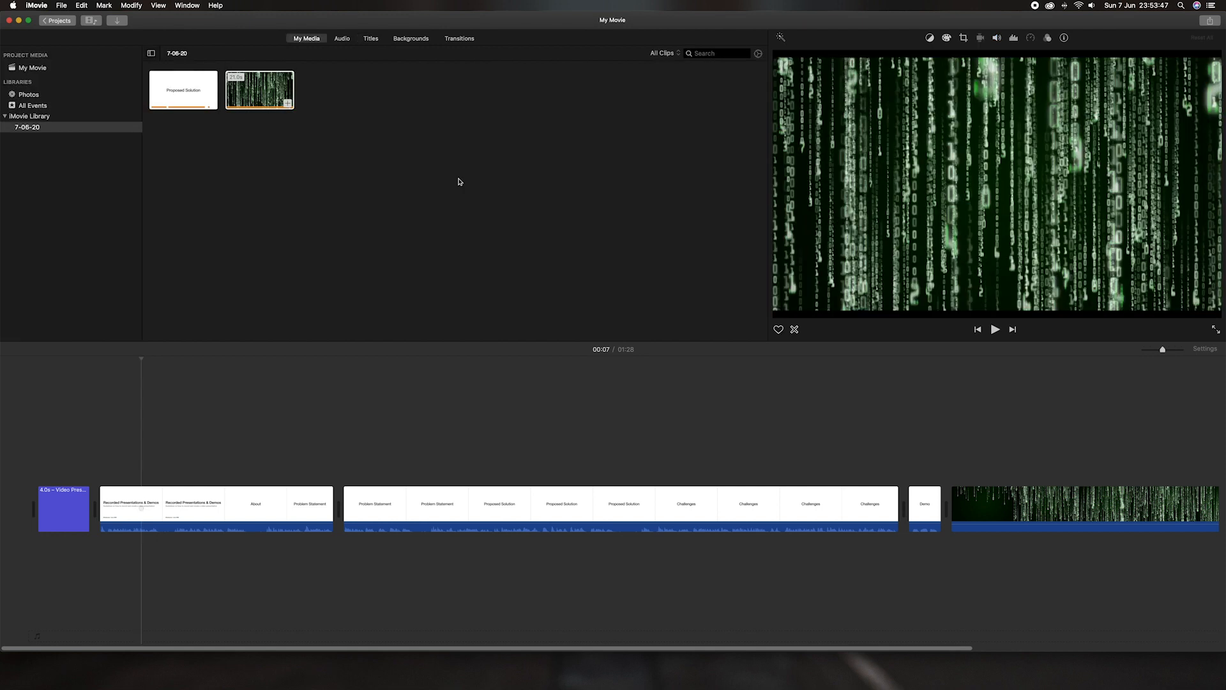
Step: Open the File > Share > File export settings for the movie
left_click(60, 6)
mouse_move(109, 157)
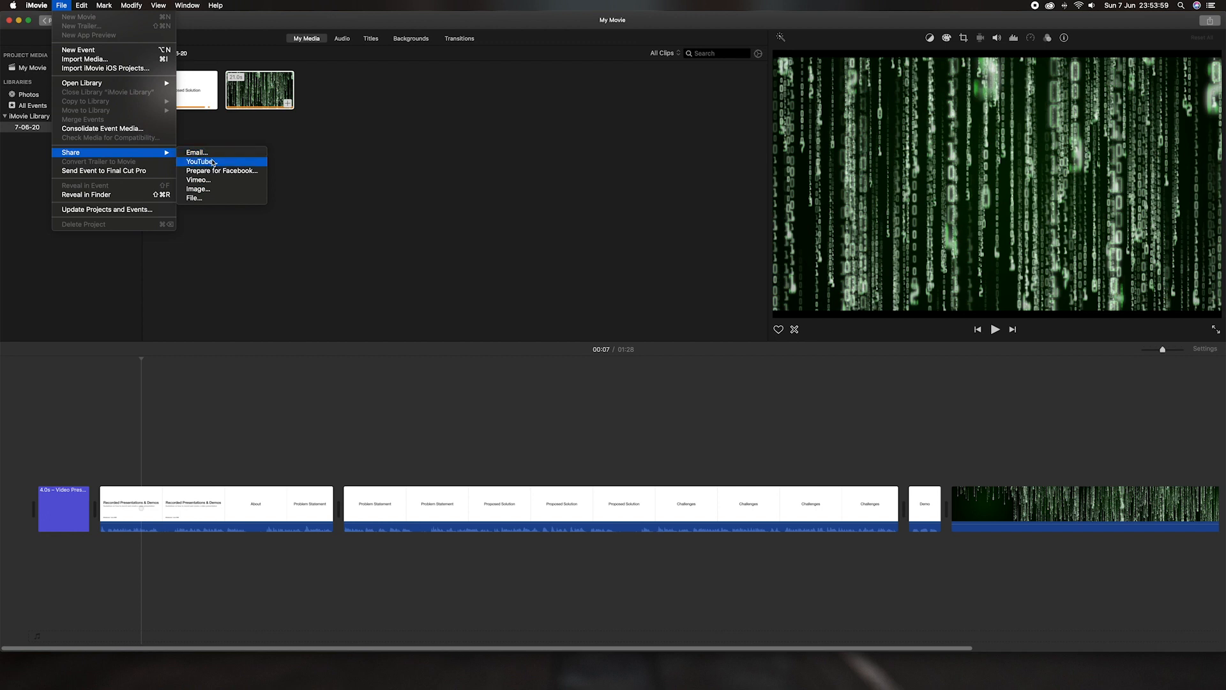
left_click(224, 198)
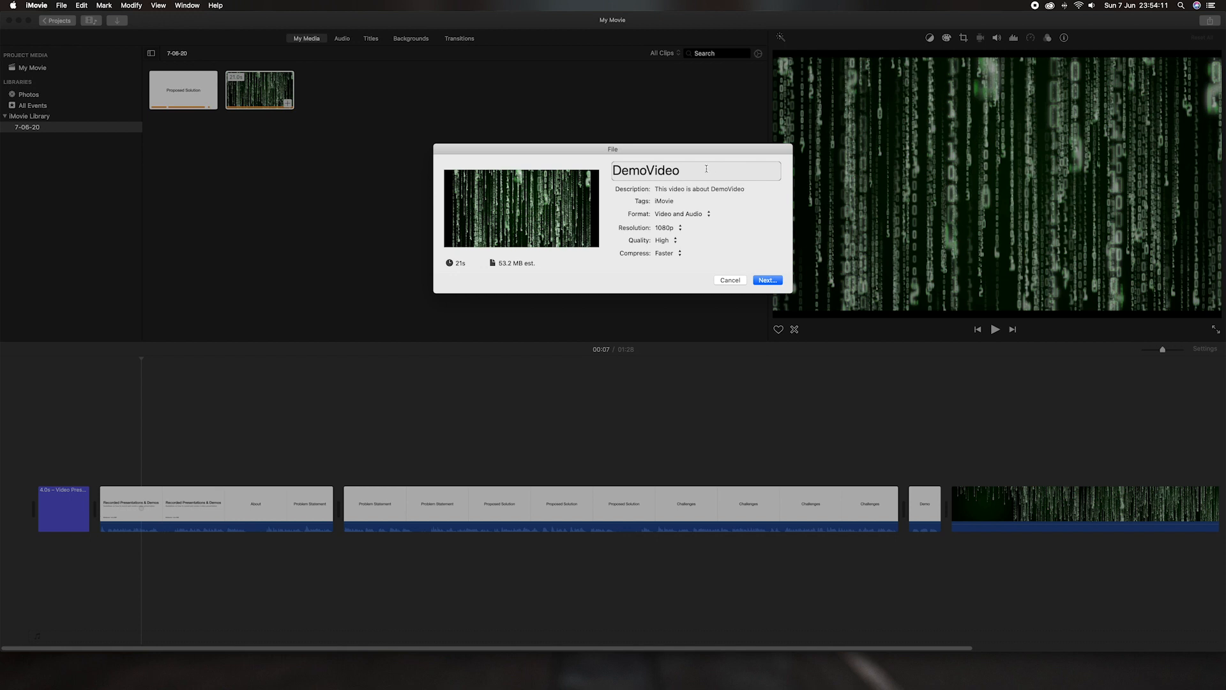
Step: Name the export 'Demo Video' at 1080p resolution and continue to the save sheet
left_click(645, 170)
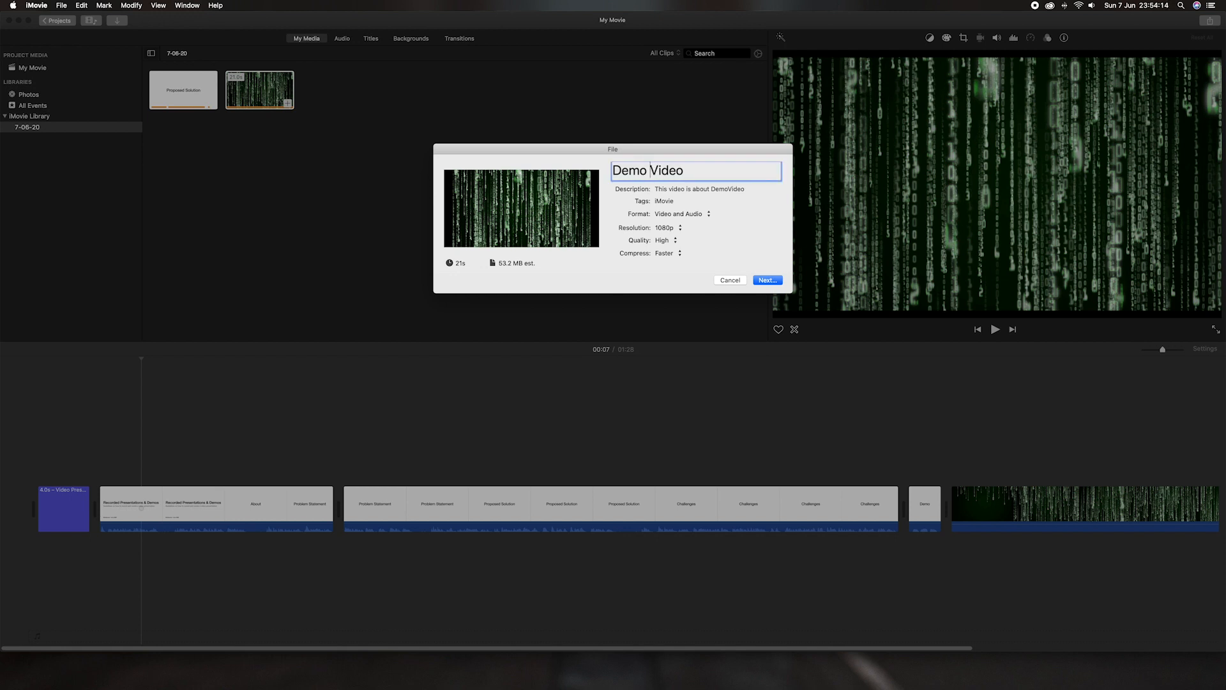
left_click(681, 228)
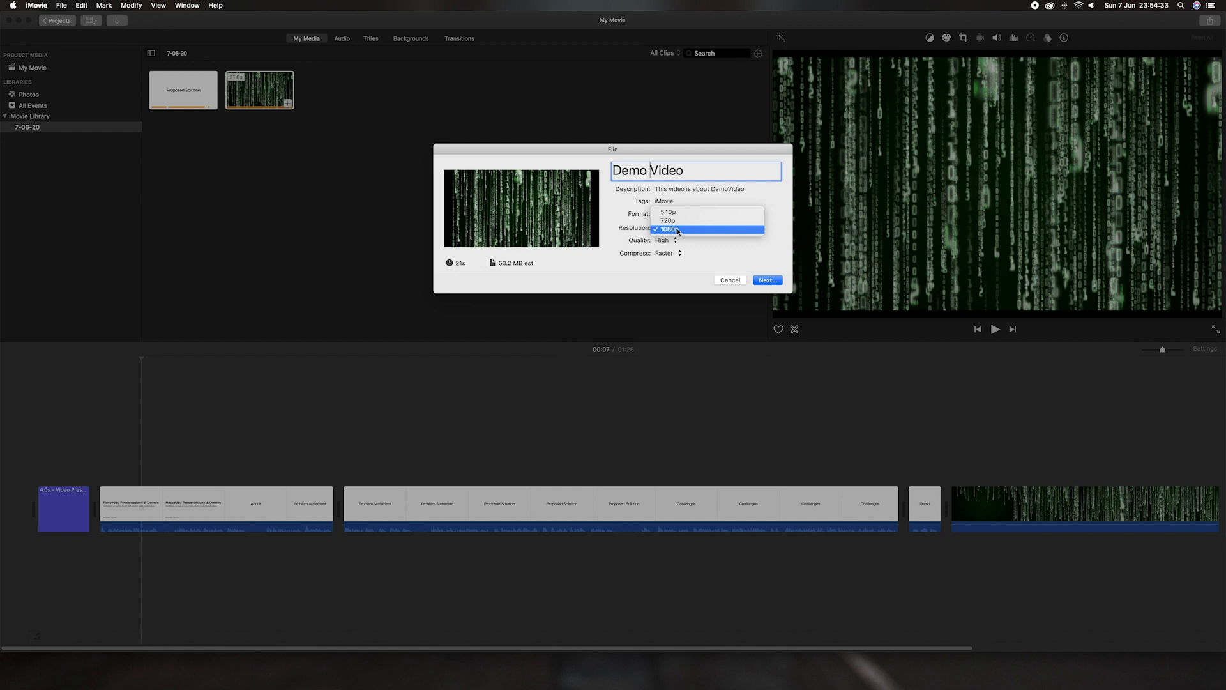
left_click(669, 220)
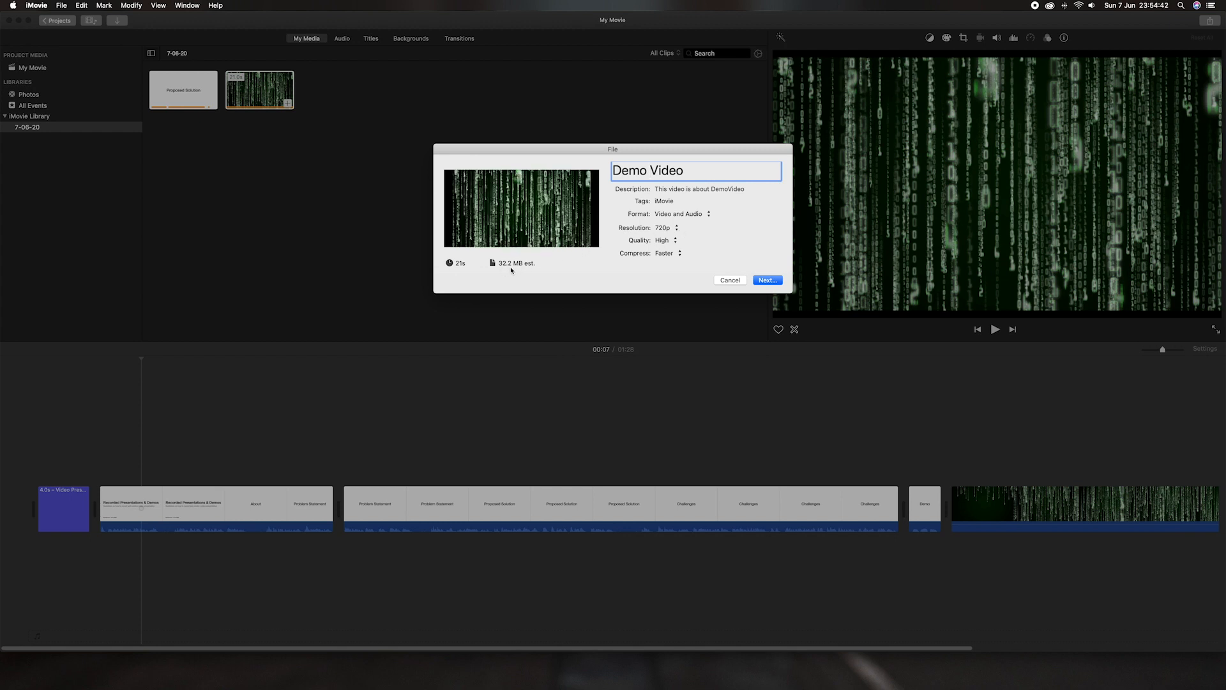
left_click(678, 230)
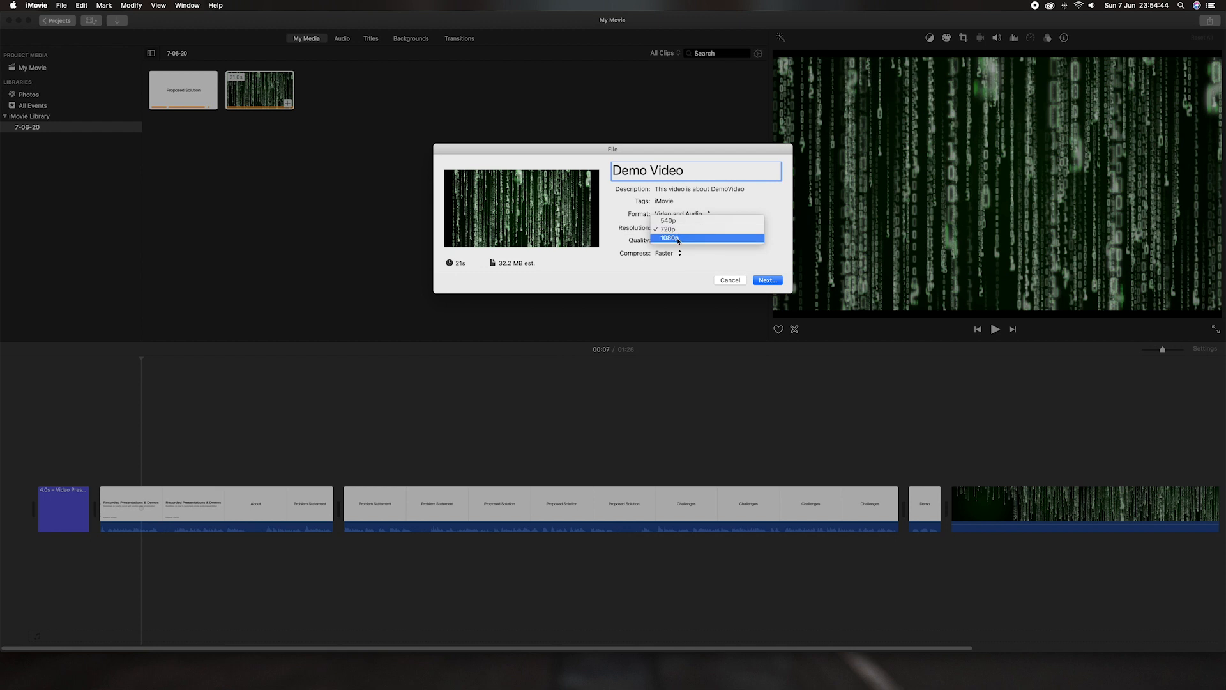
left_click(678, 238)
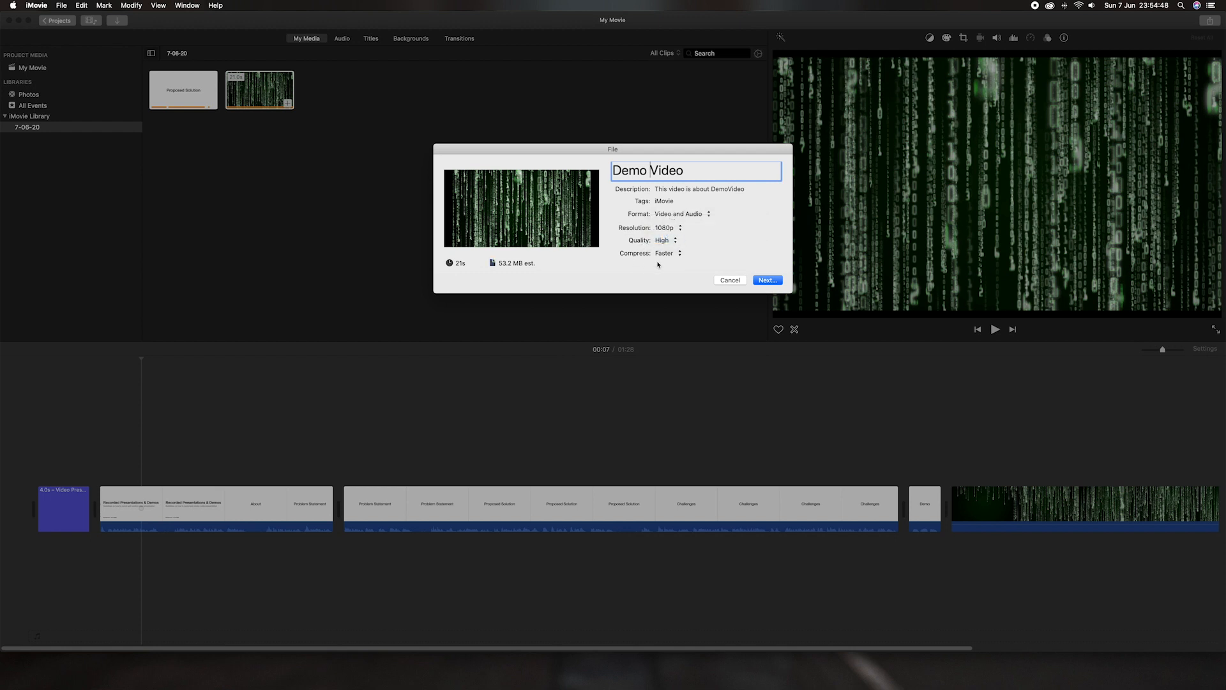
left_click(765, 281)
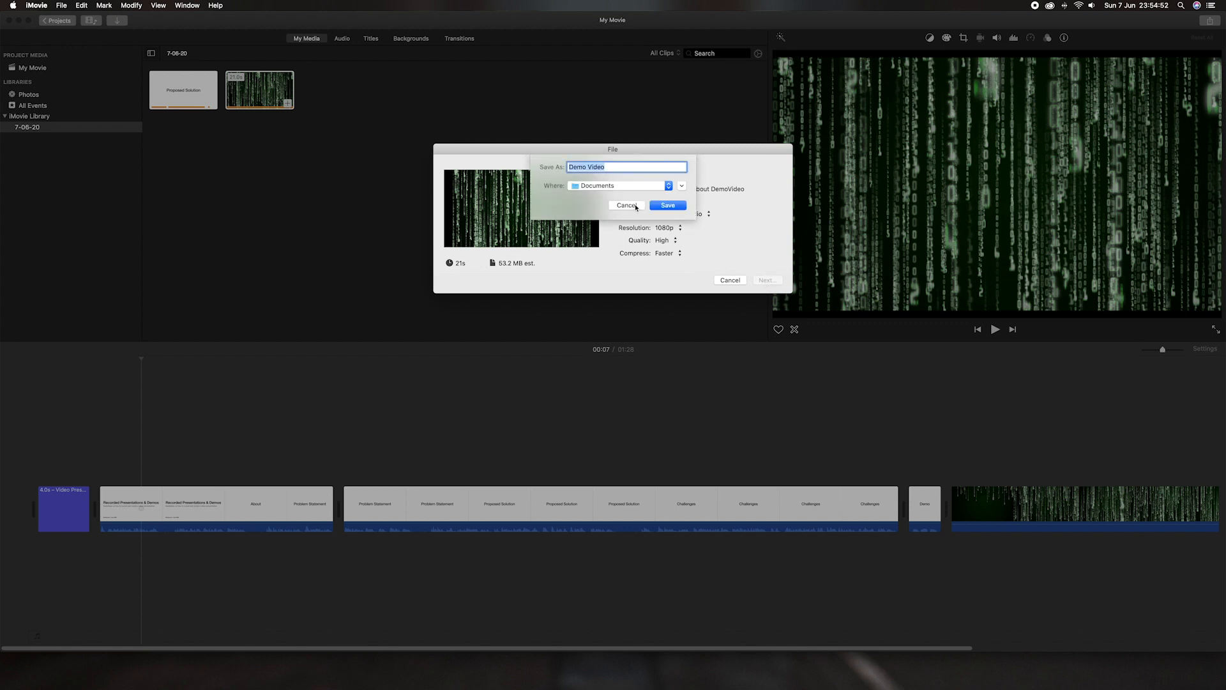
Step: Save the export to the Desktop, appending the presenter's name to the file name
left_click(643, 187)
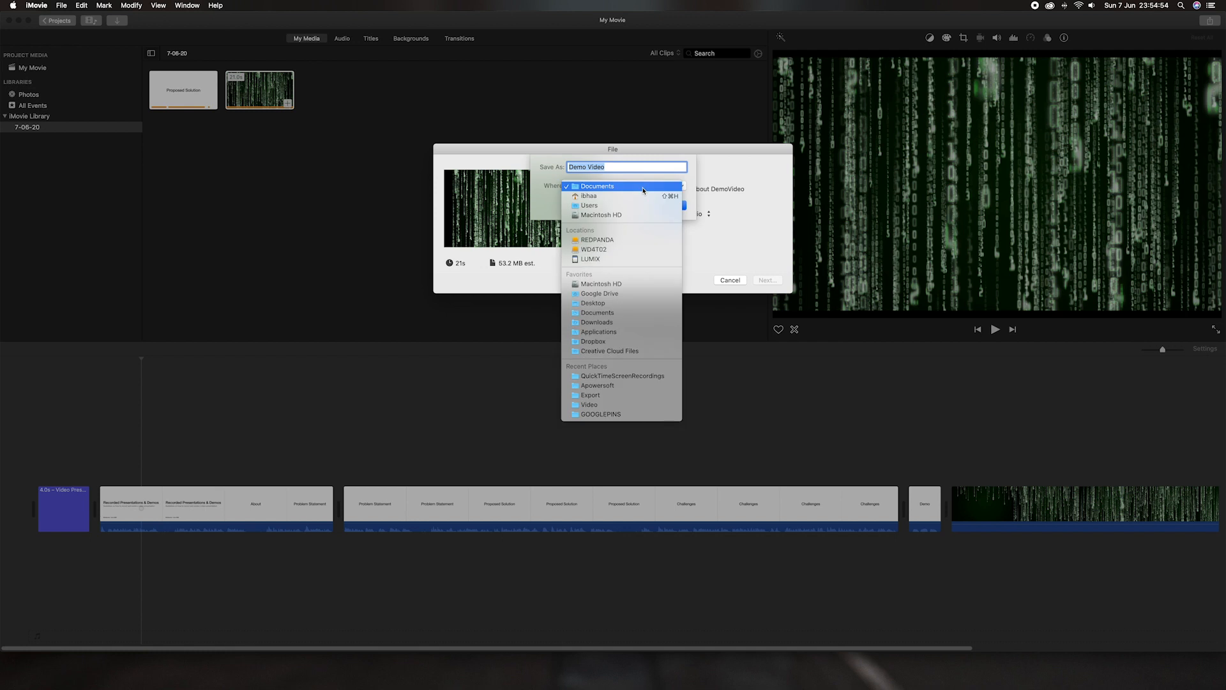
left_click(643, 304)
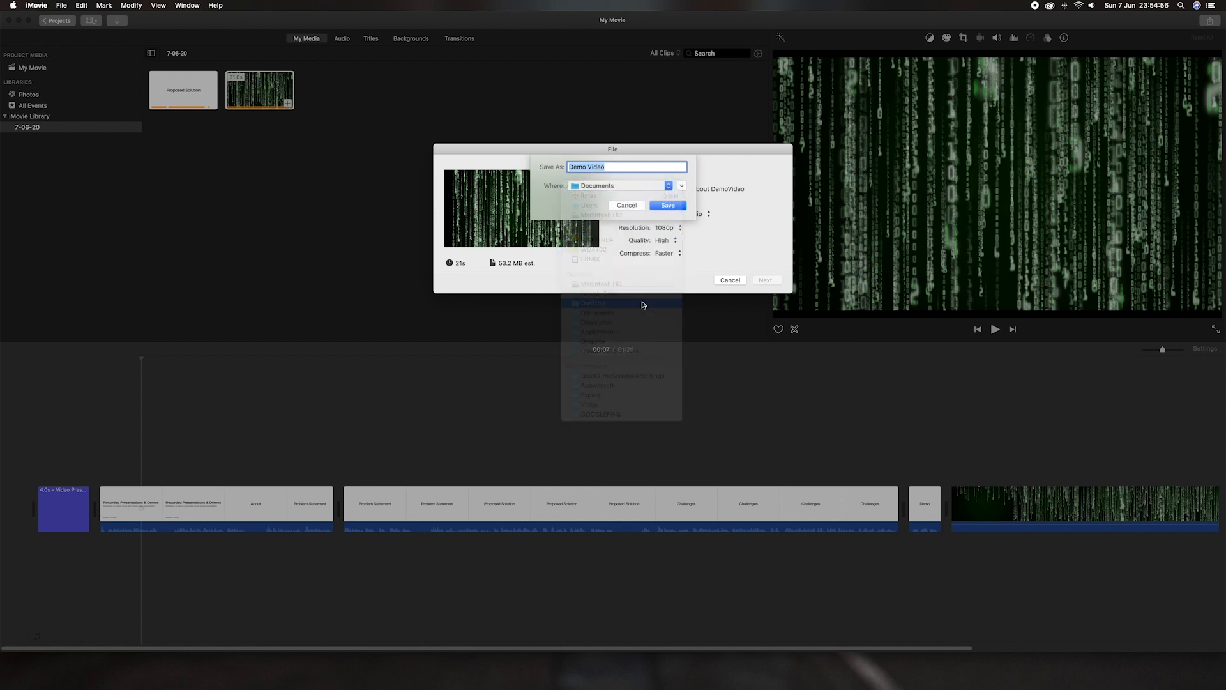
left_click(613, 167)
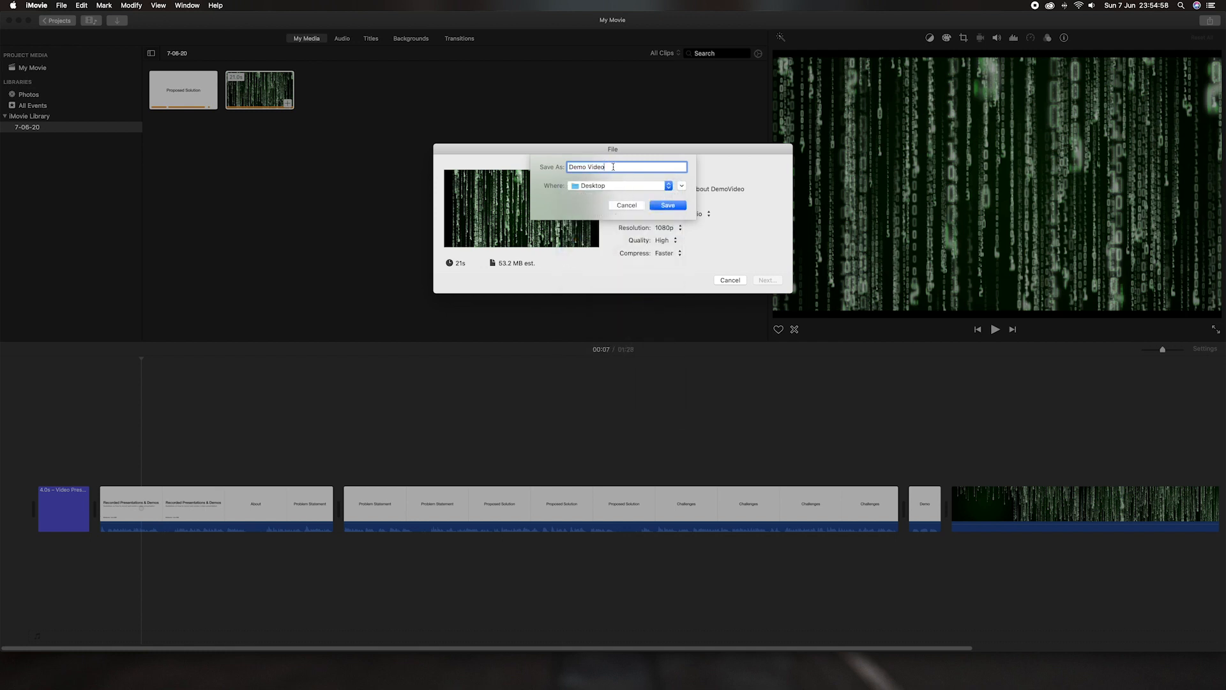
type("by Shiv")
left_click(676, 202)
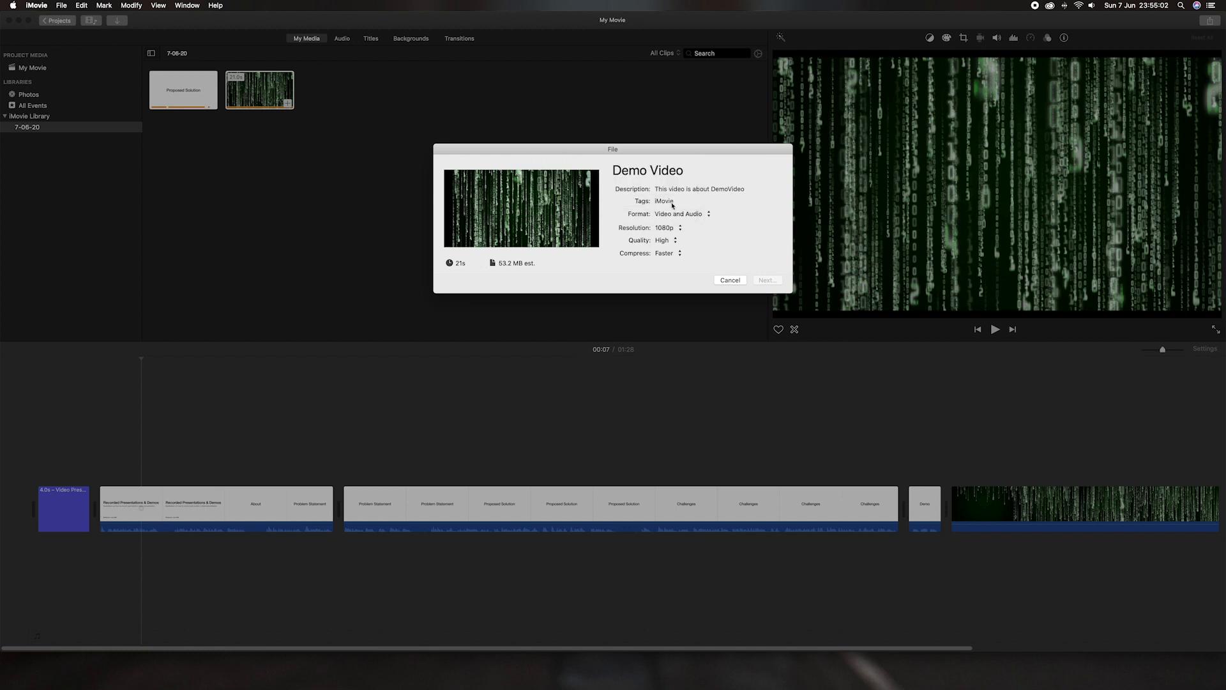
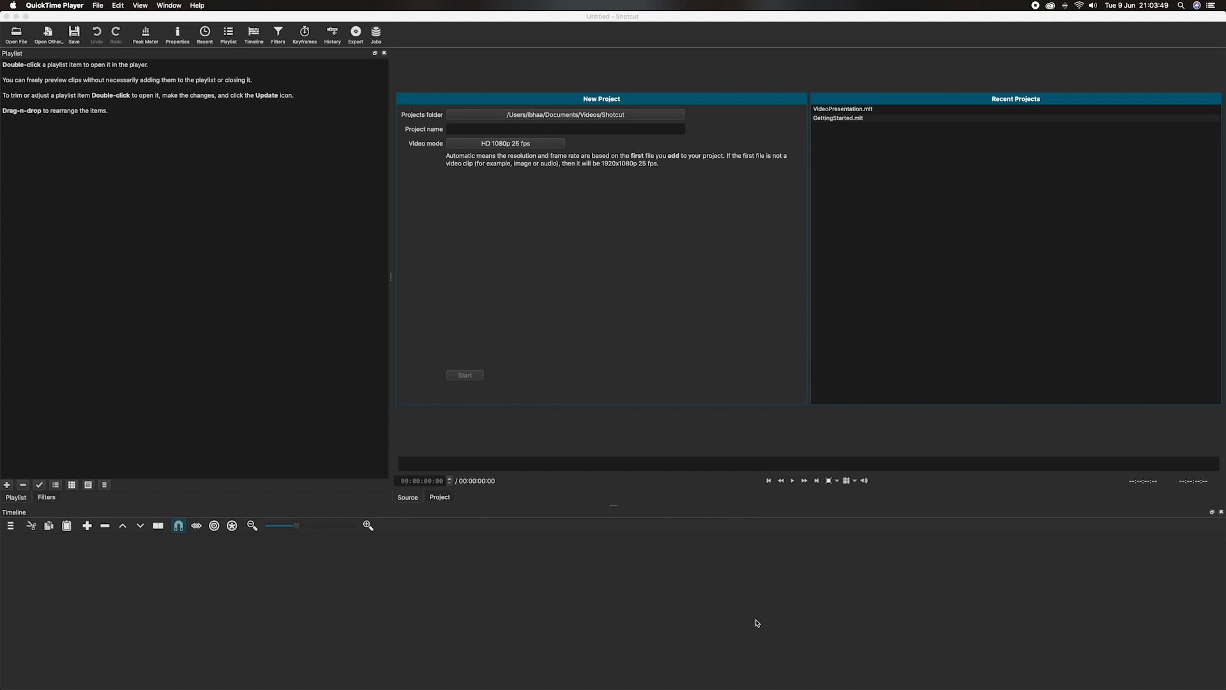
Step: Create a new project named SampleVideoProject and start opening the presentation video file
left_click(488, 130)
type("SampleVideoProject")
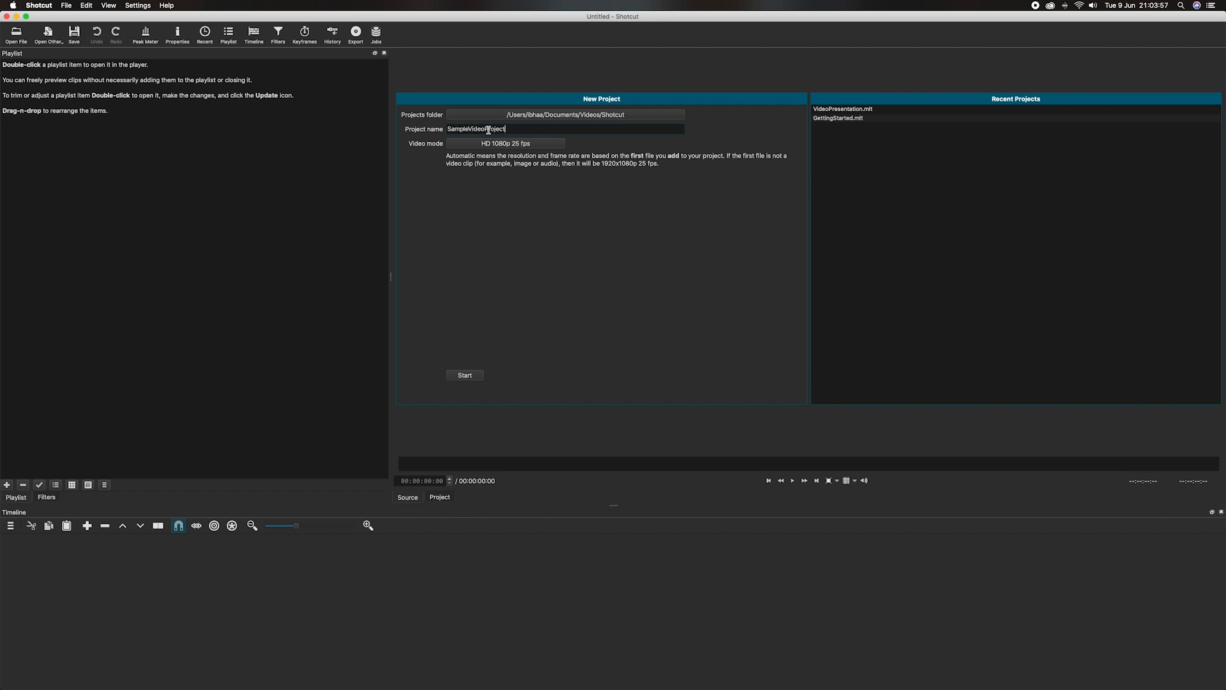
left_click(472, 377)
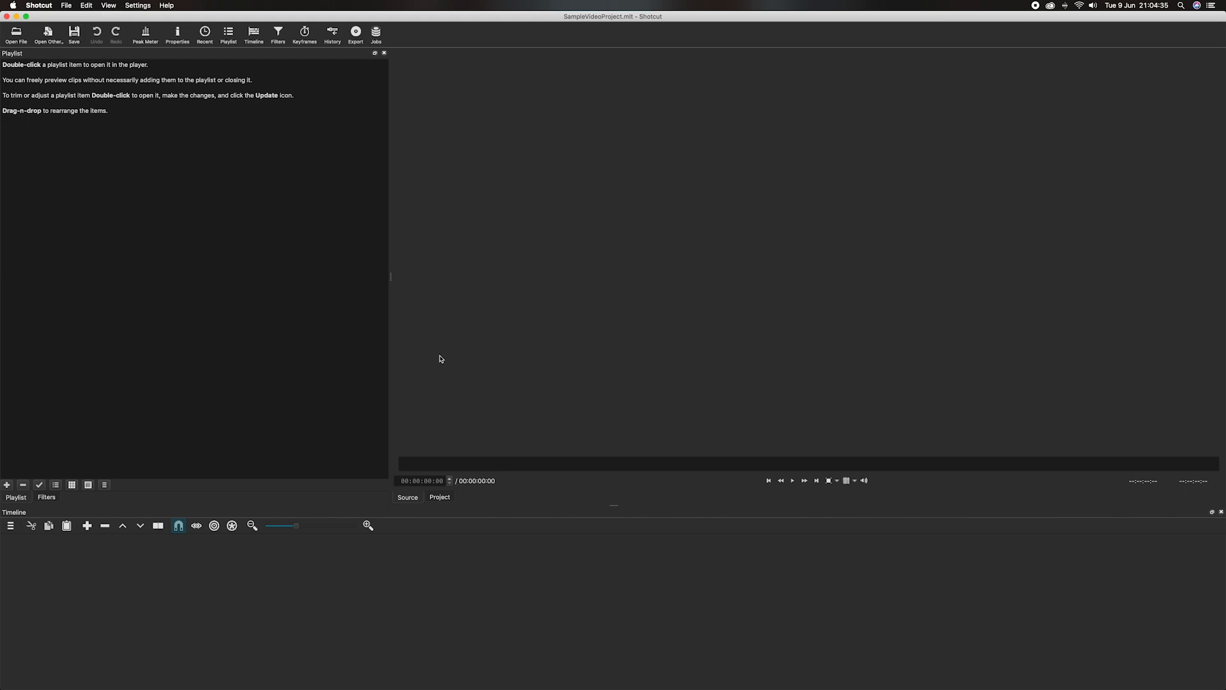
left_click(18, 35)
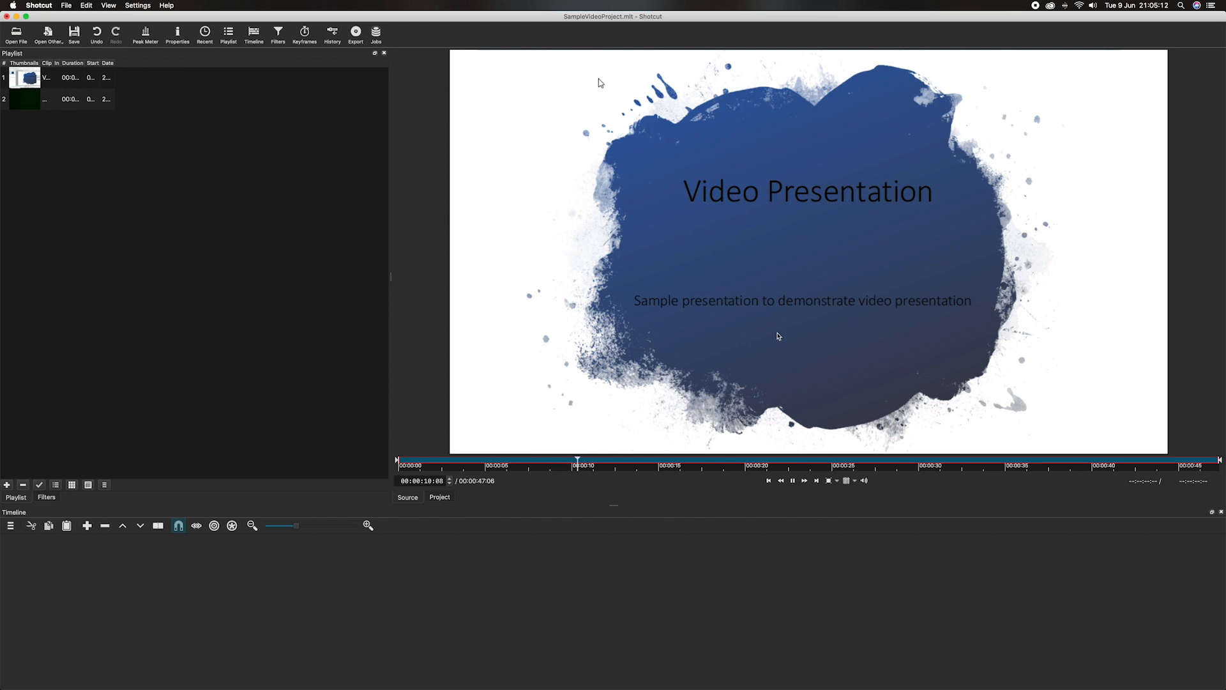
Step: Pause VideoPresentationRecording.avi and drag it from the playlist onto the V1 track
left_click(792, 481)
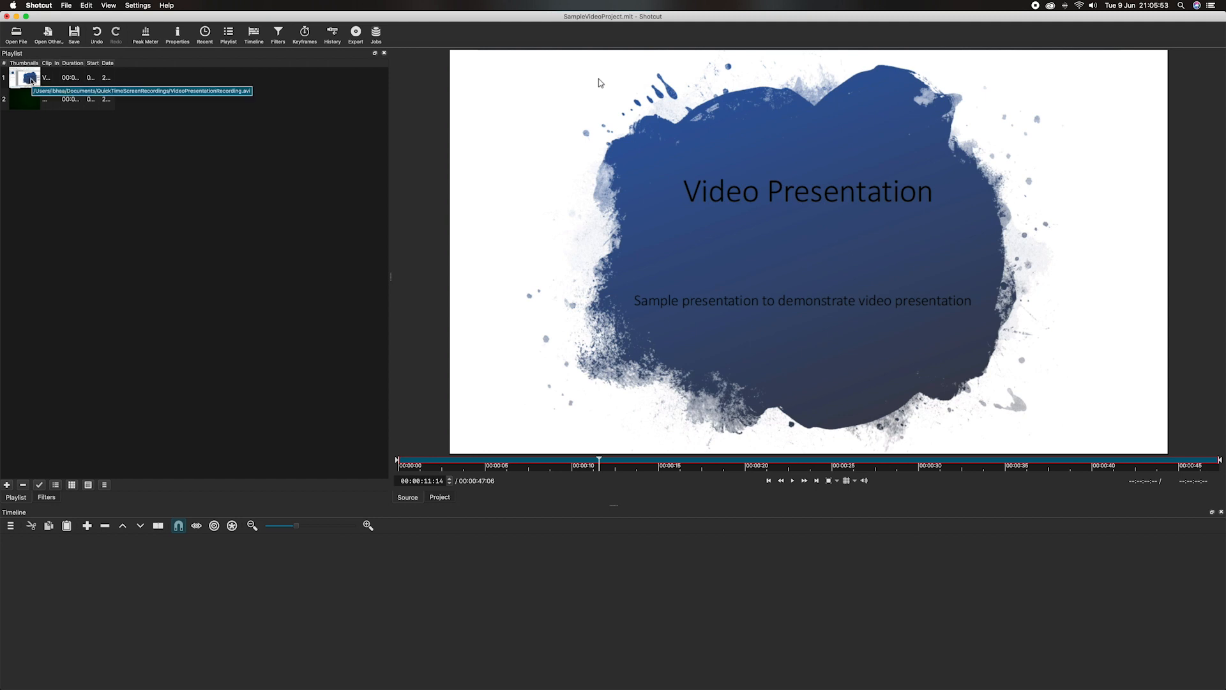
left_click(31, 81)
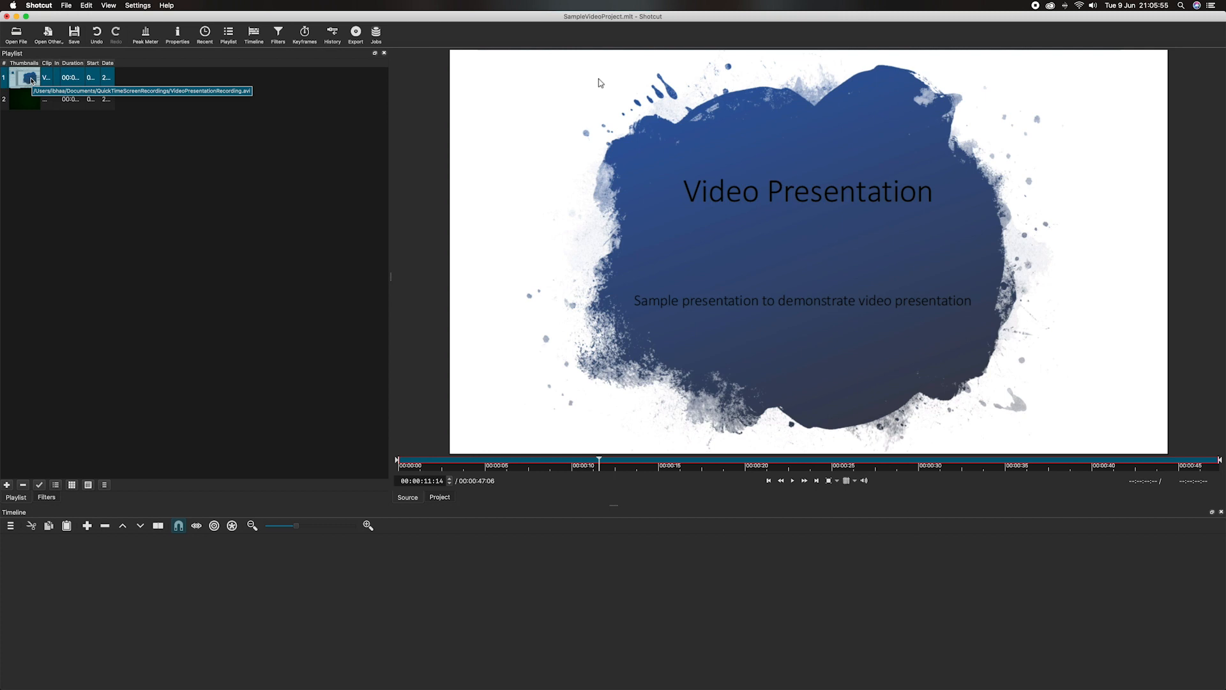
left_click_drag(30, 80, 195, 601)
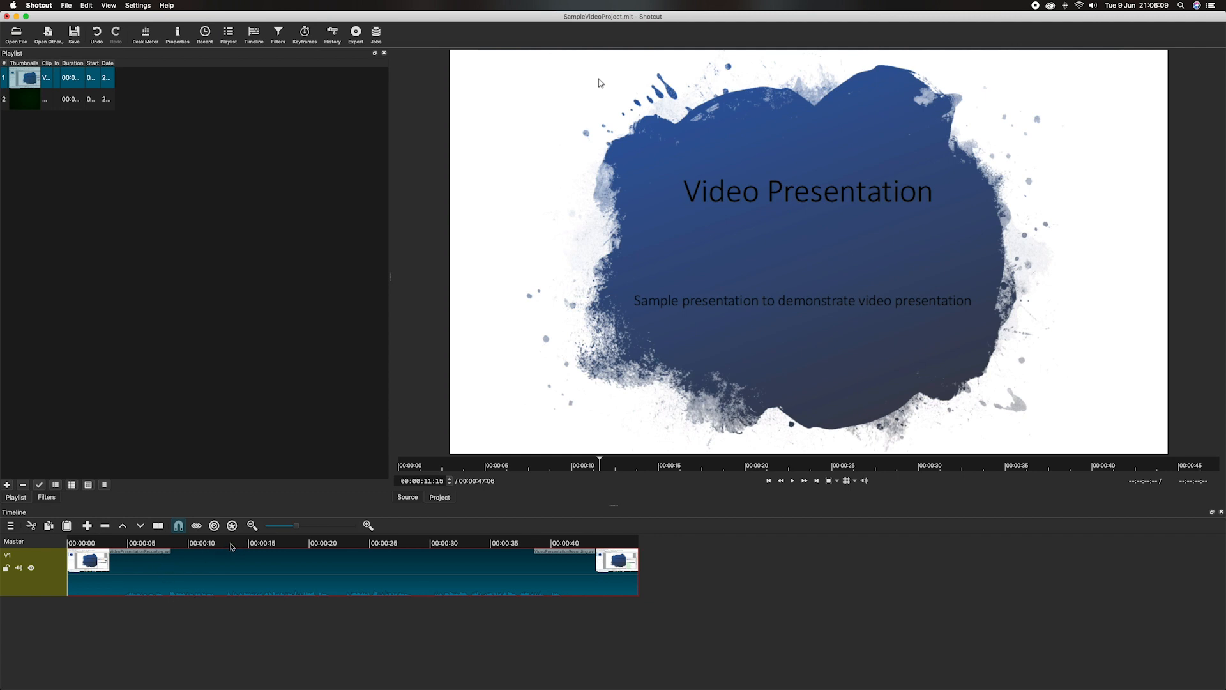
Step: Split the presentation clip at the playhead at 00:00:12:24
left_click(230, 543)
left_click_drag(229, 537, 224, 537)
right_click(224, 568)
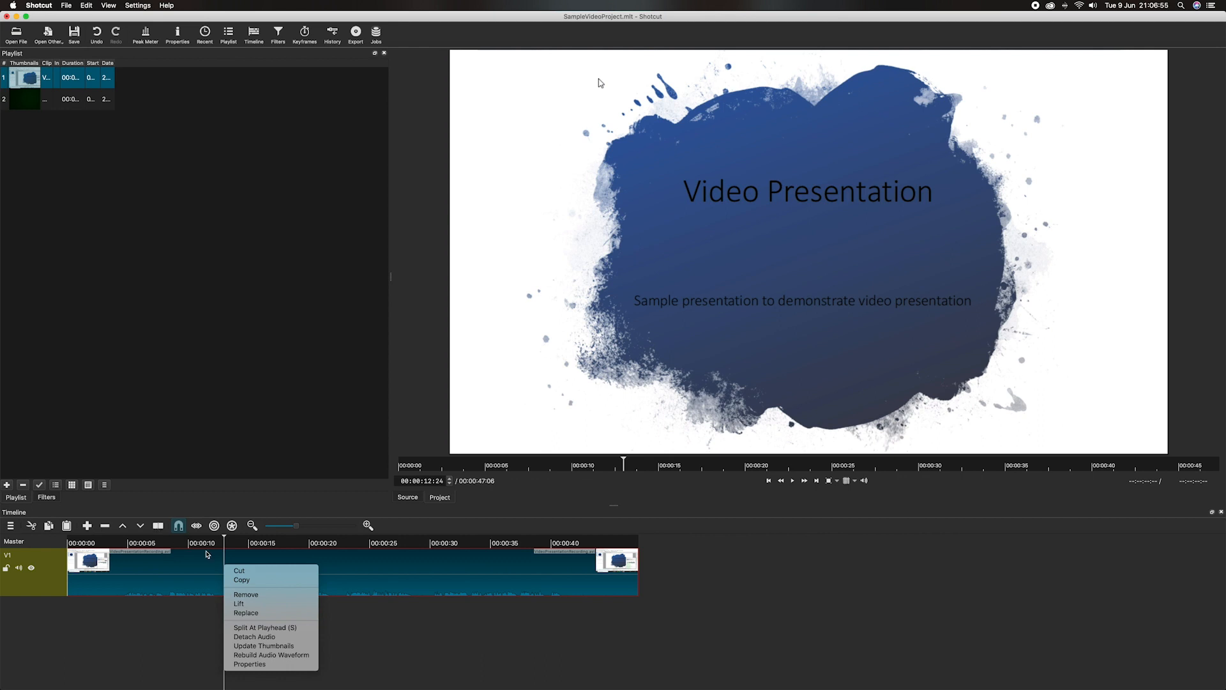
left_click(279, 630)
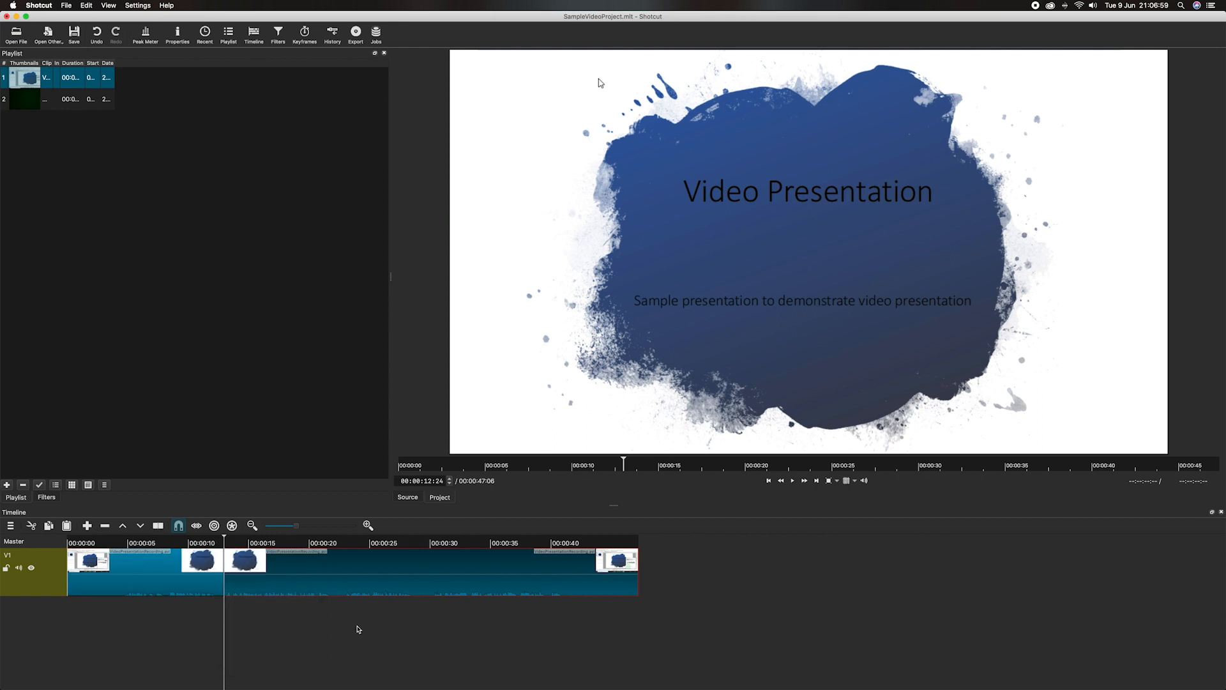
Step: Remove the opening part before the split, closing the gap
left_click(358, 629)
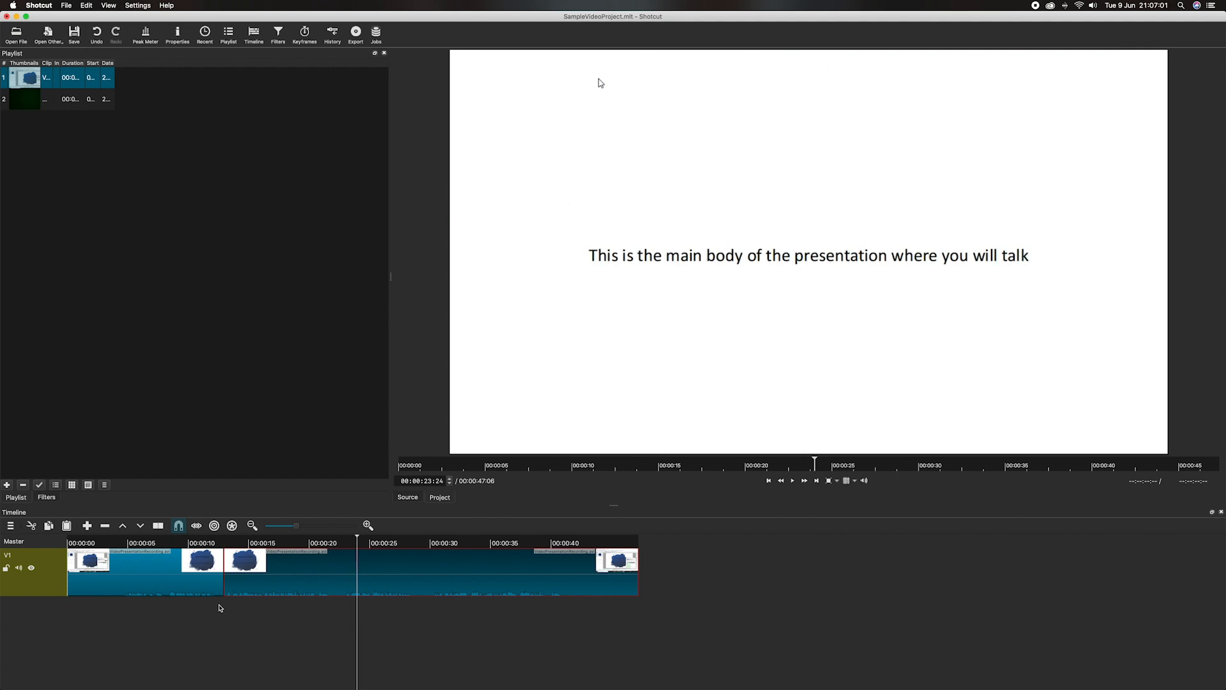
left_click(160, 574)
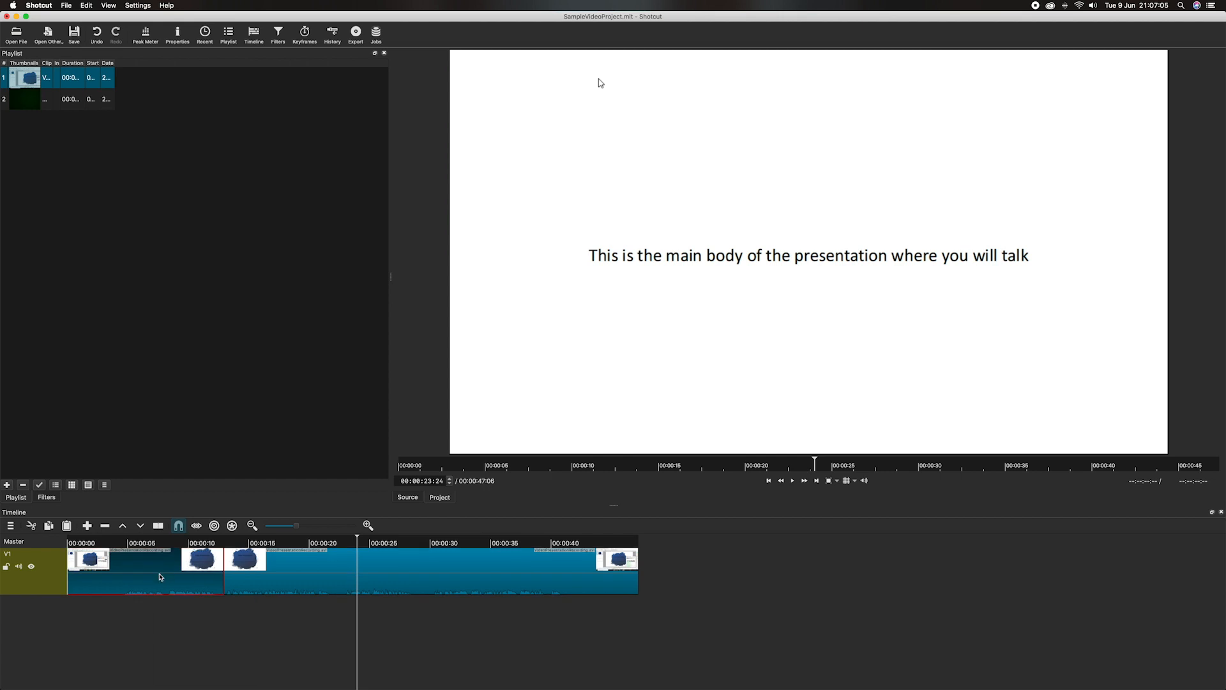
right_click(160, 574)
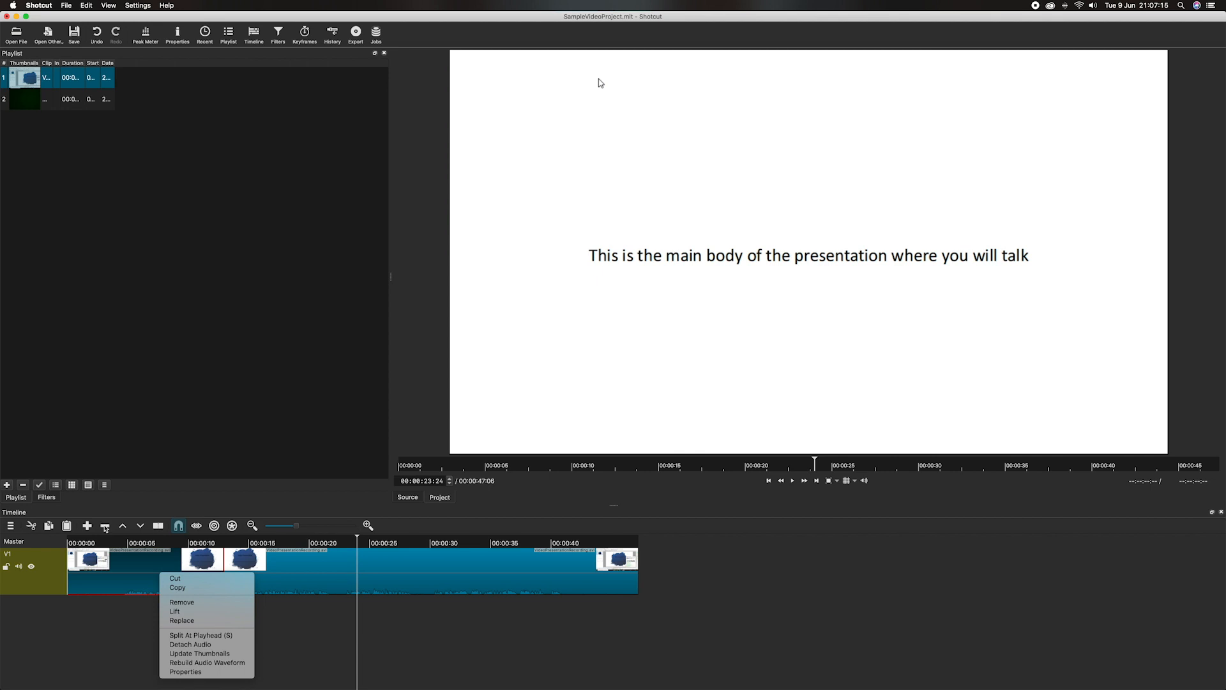
left_click(188, 607)
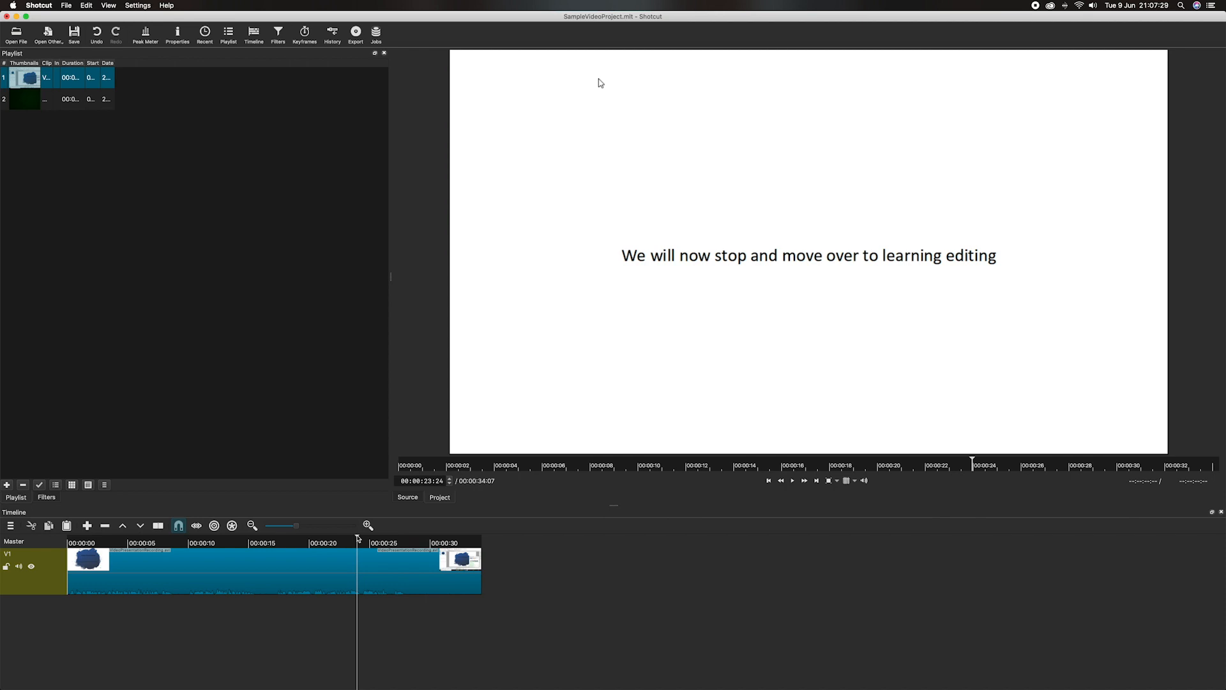
Step: Split the presentation clip at 00:00:15:17 and remove the part after it
left_click_drag(358, 539, 257, 540)
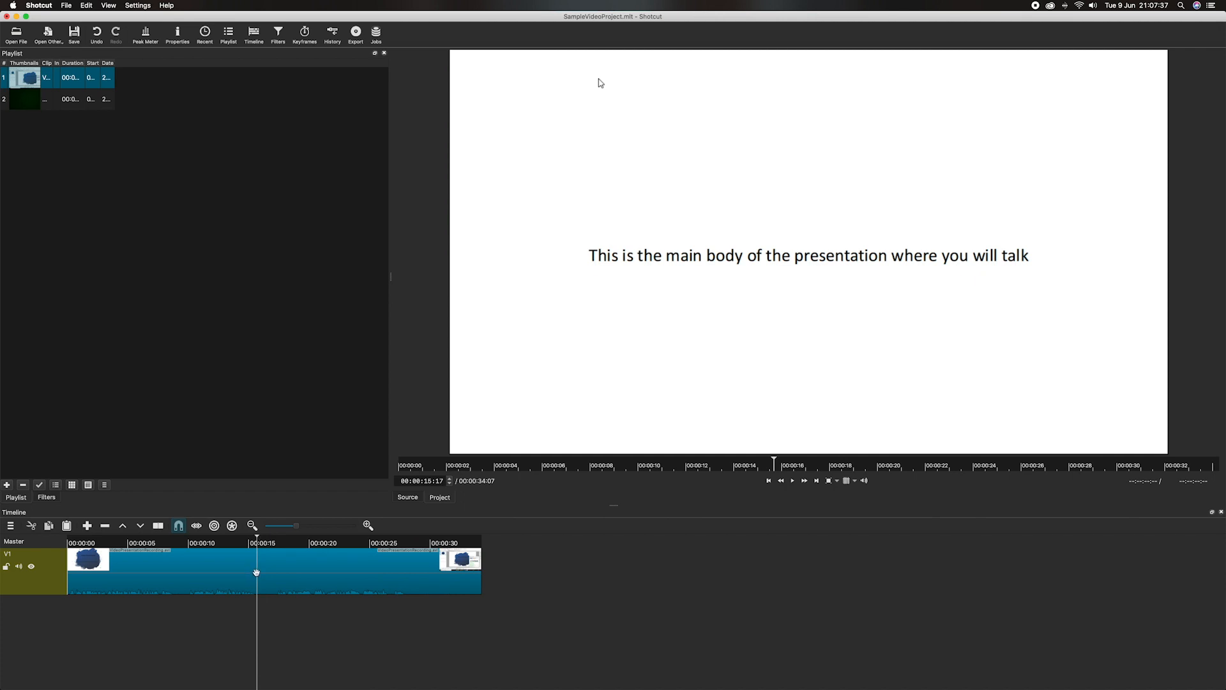
right_click(256, 572)
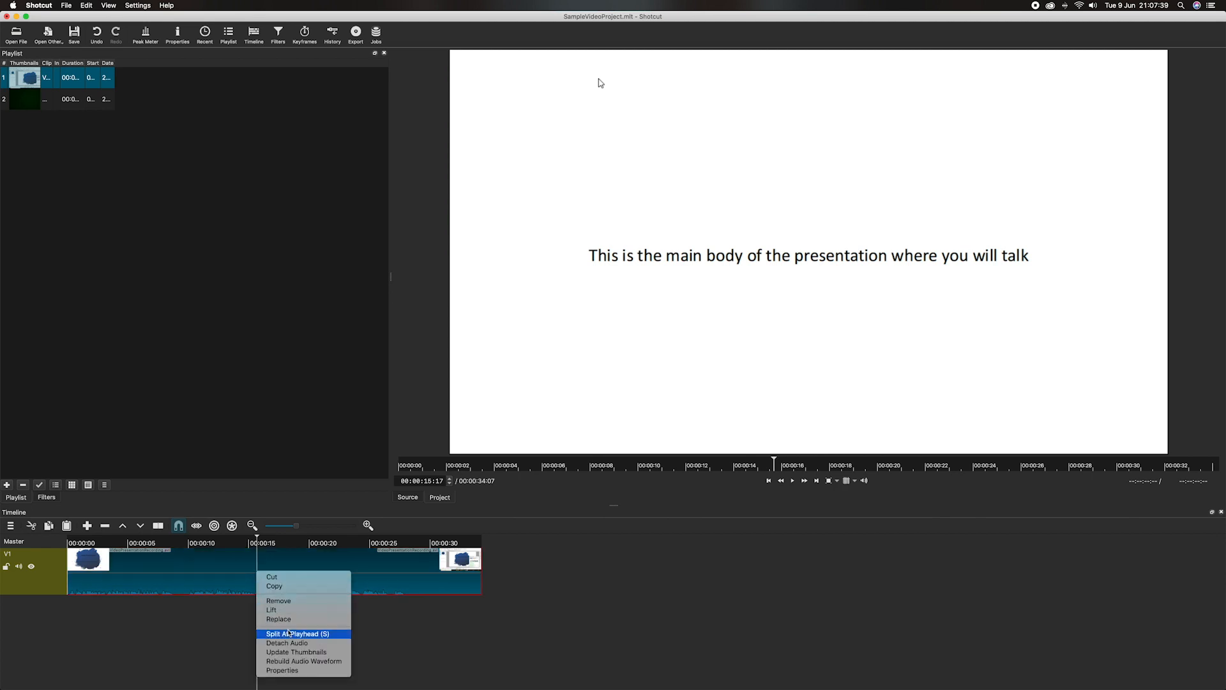
left_click(290, 634)
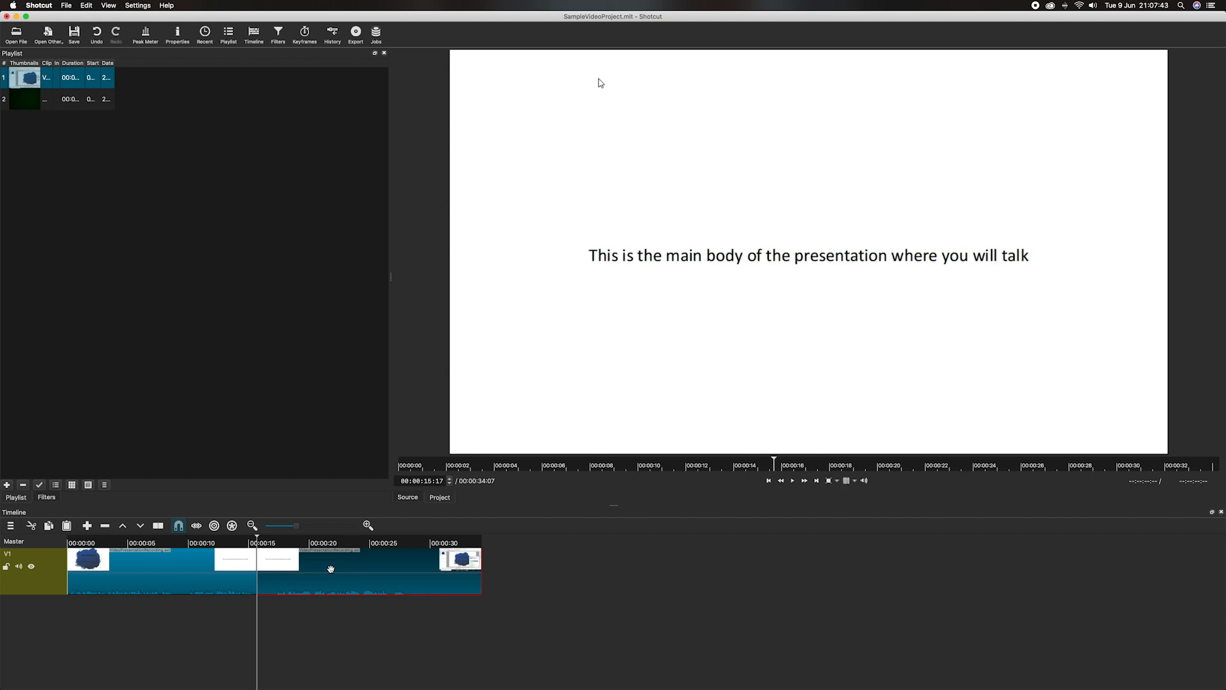
right_click(331, 569)
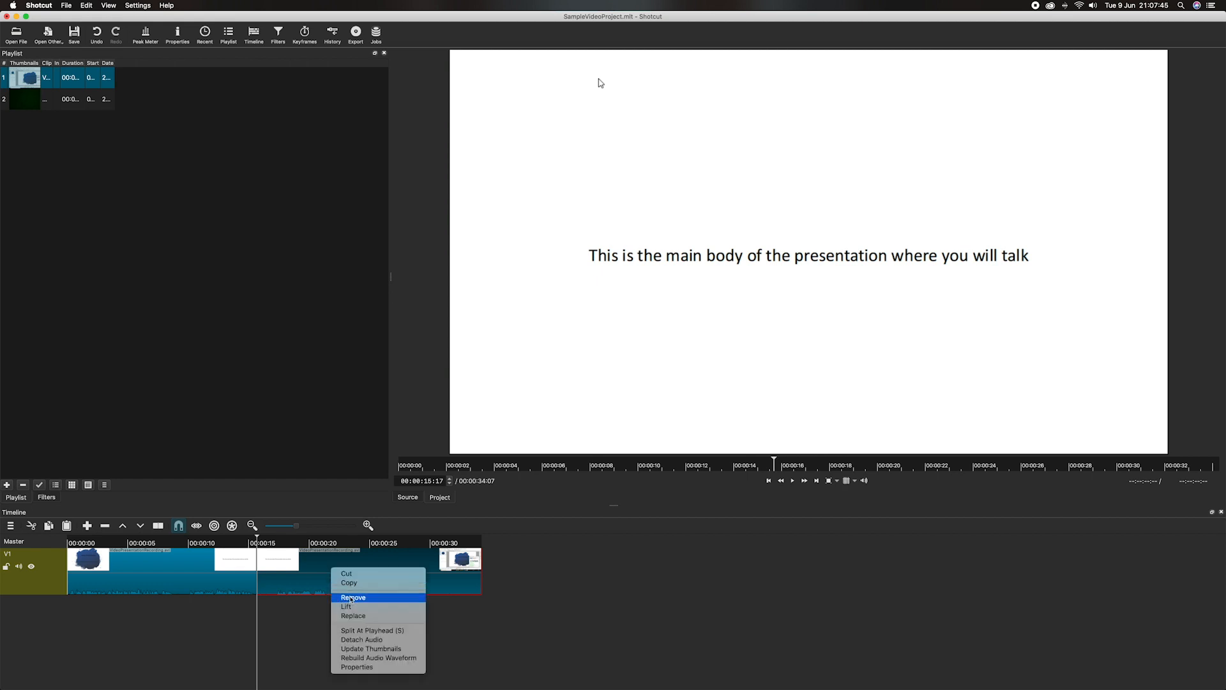
left_click(350, 597)
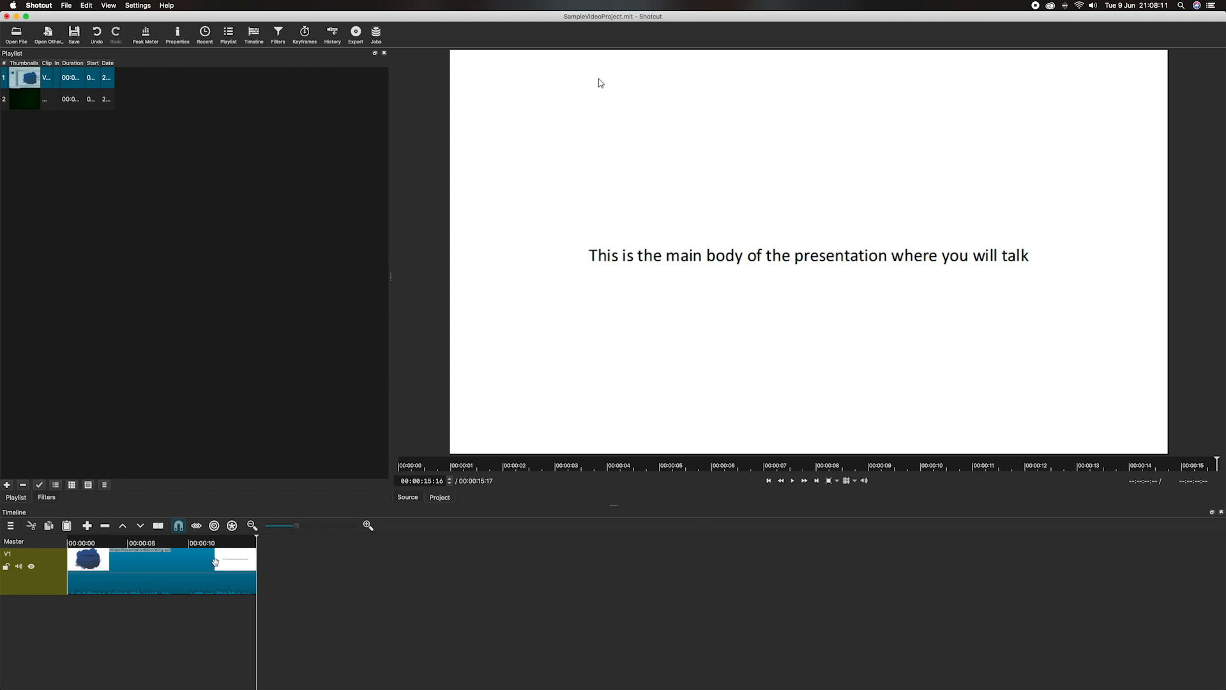
left_click_drag(257, 540, 190, 543)
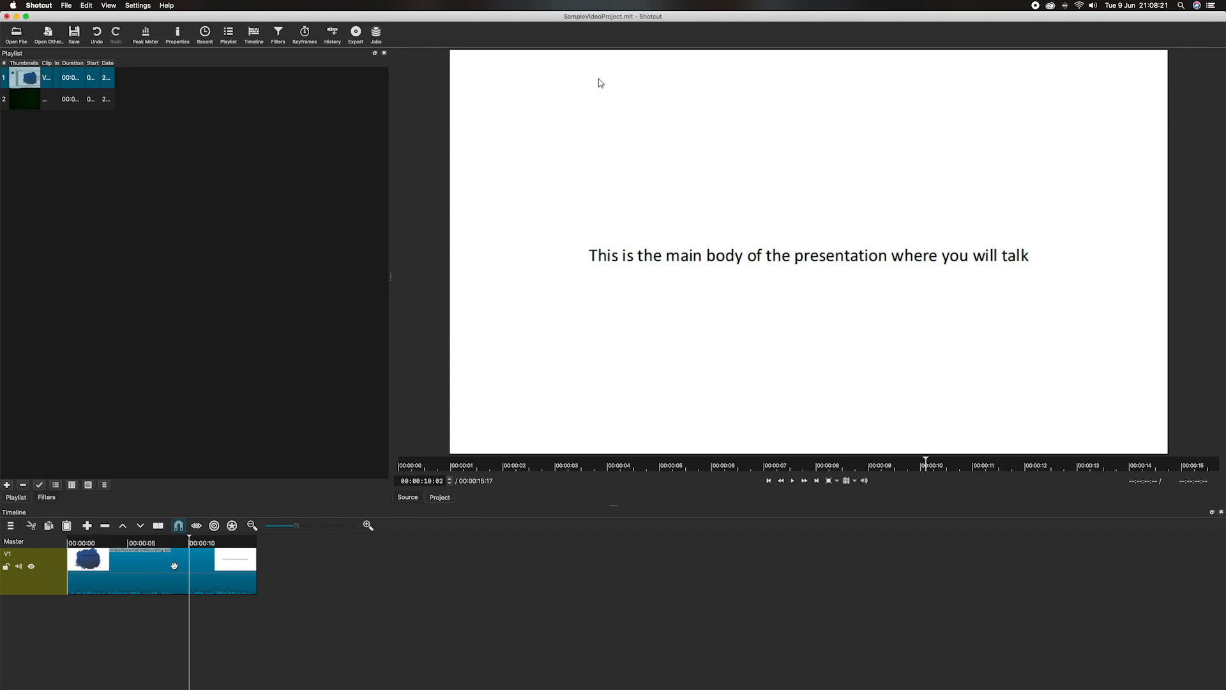
left_click_drag(190, 542, 258, 543)
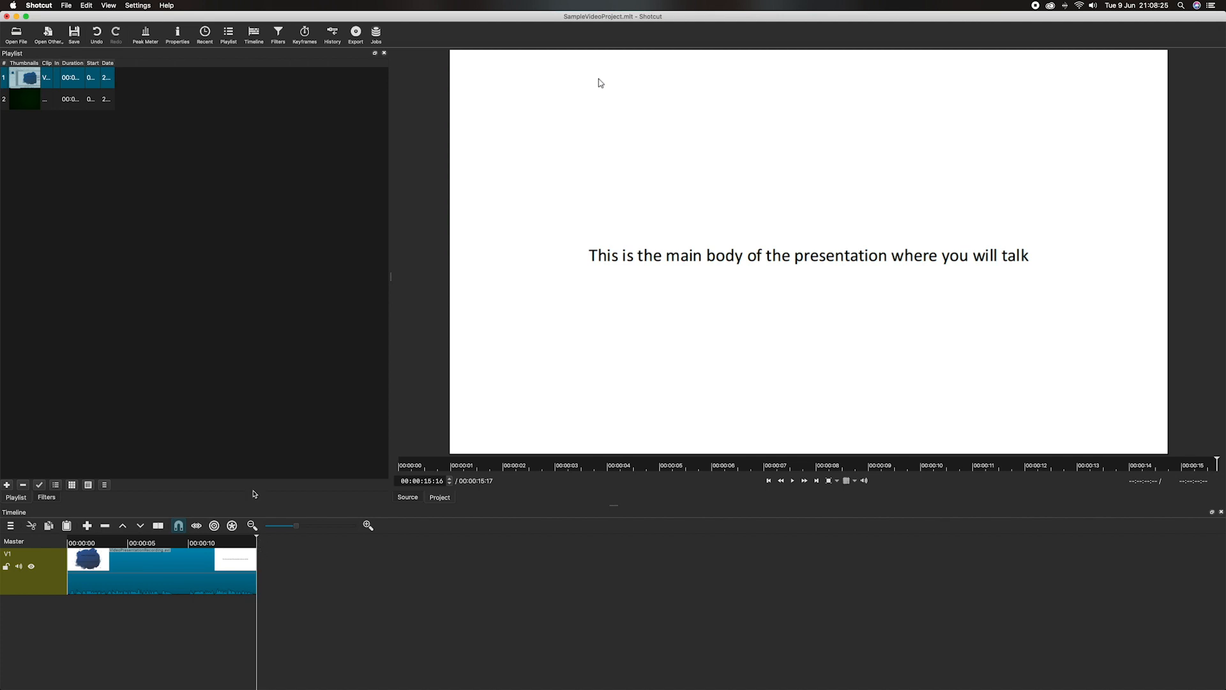
left_click(43, 141)
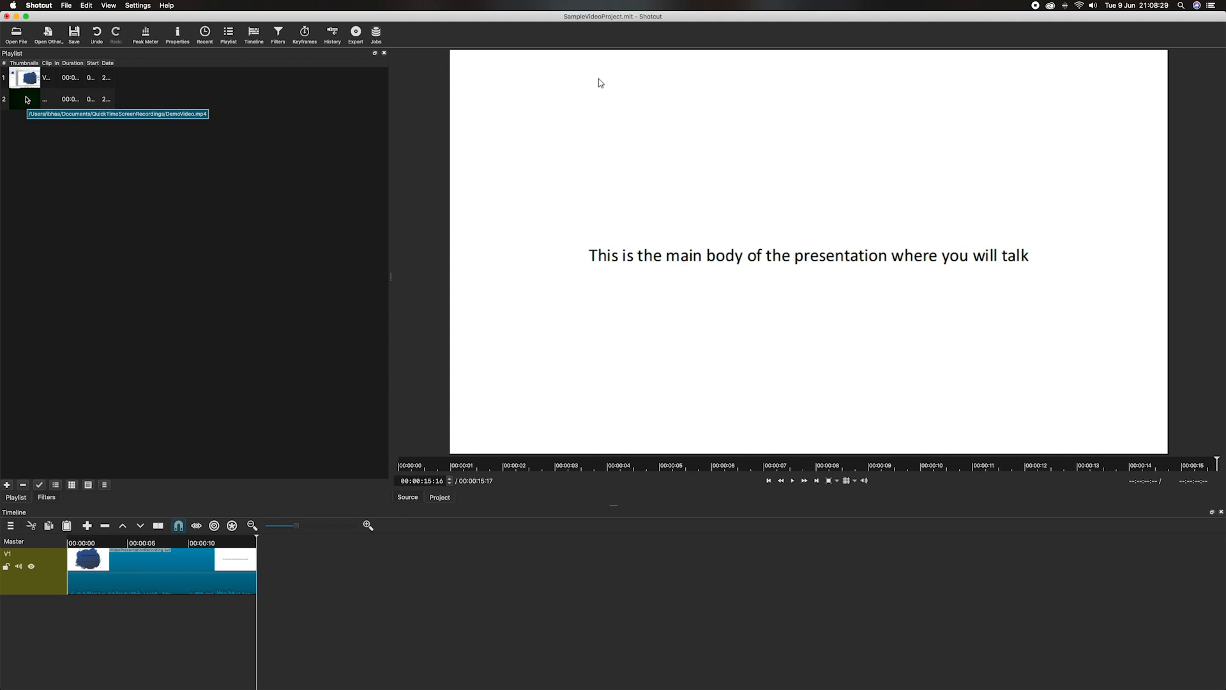
Step: Append DemoVideo.mp4 after the presentation clip on V1 and preview it around 00:00:20
left_click(27, 100)
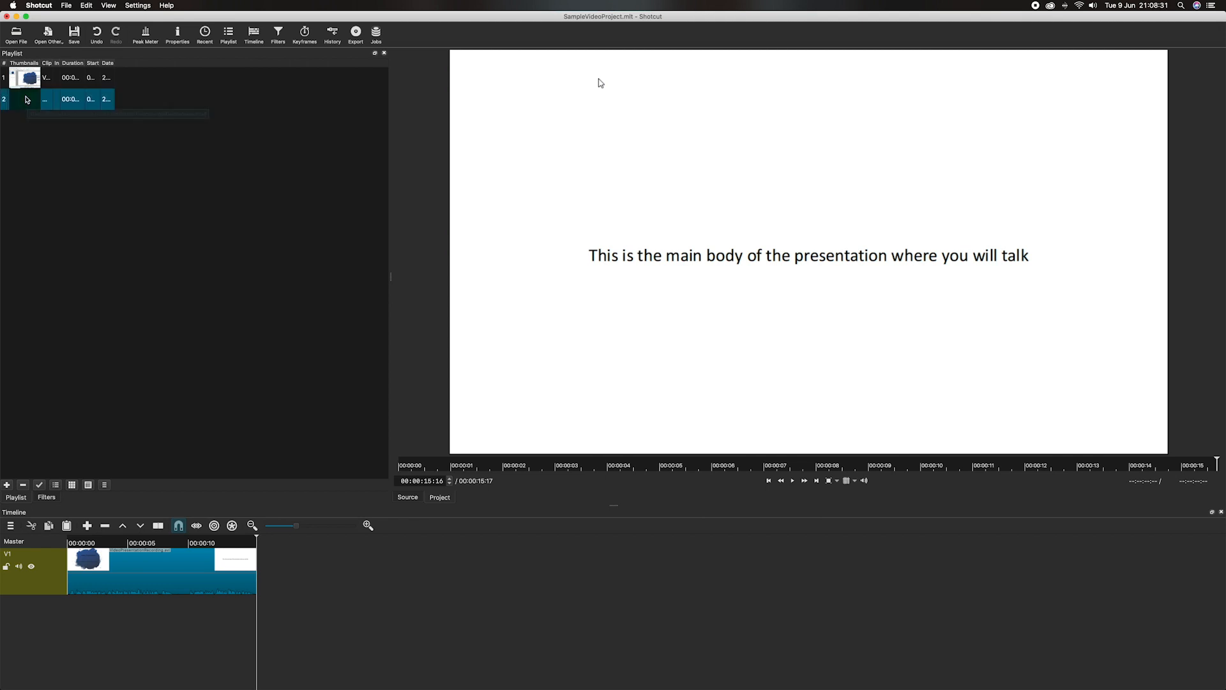
left_click_drag(28, 99, 258, 560)
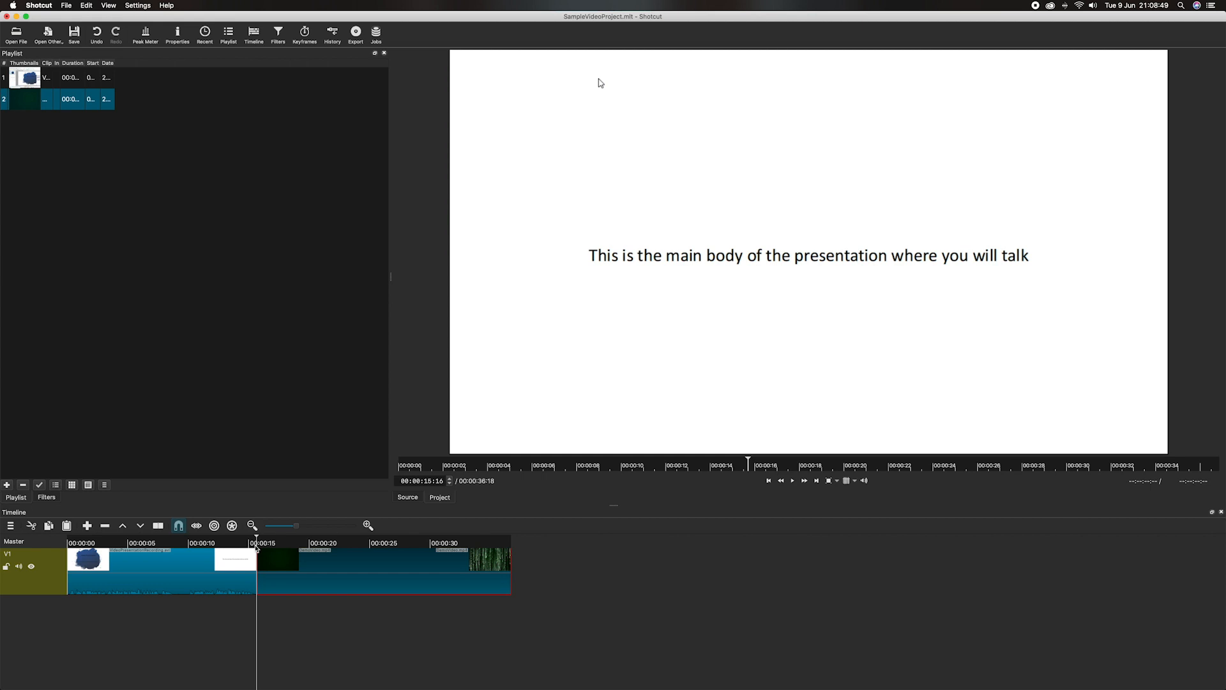
left_click(310, 618)
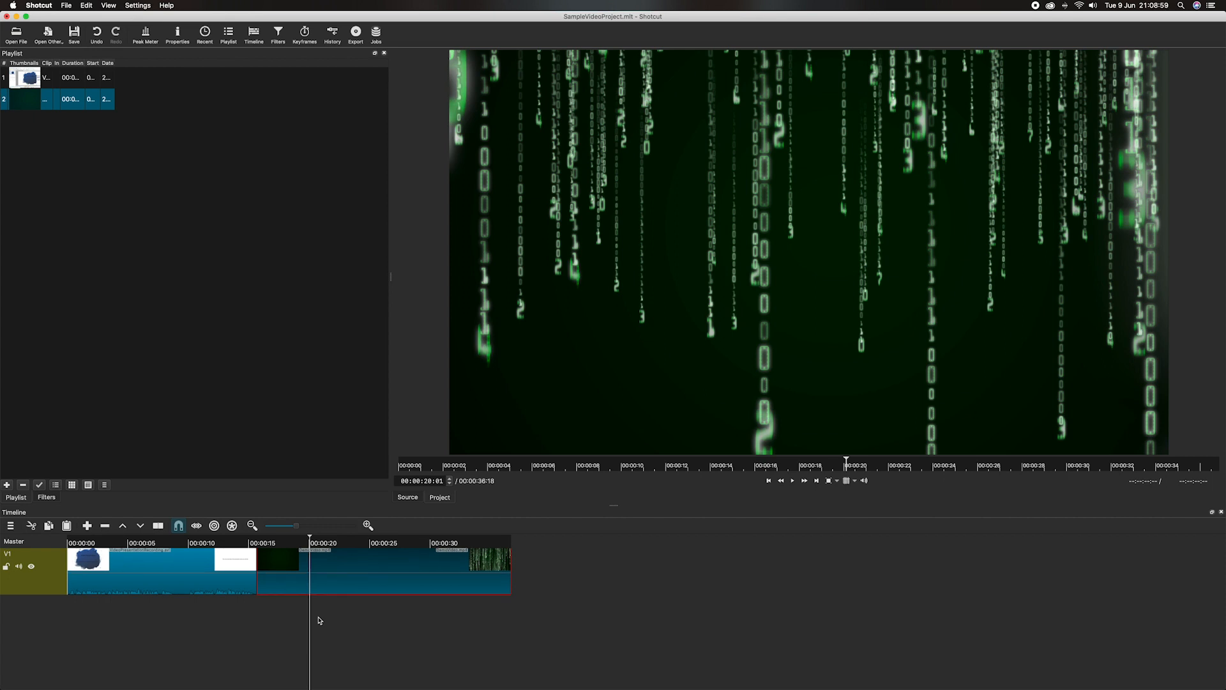
left_click(332, 624)
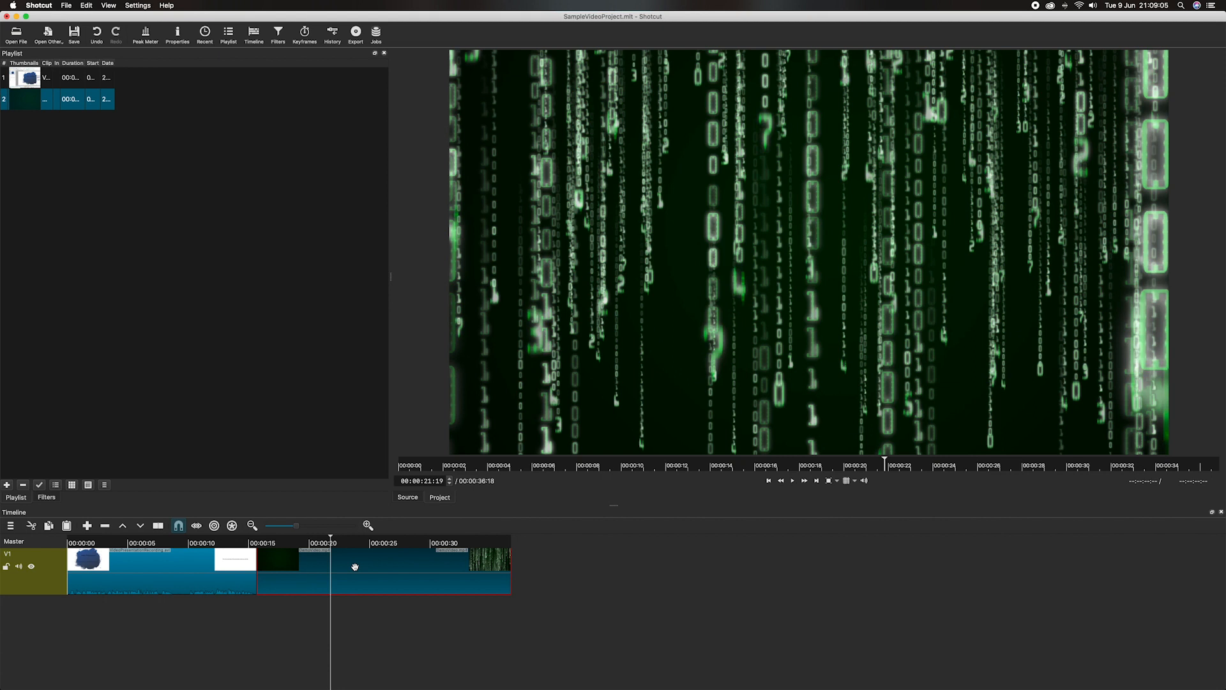
Step: Shift the Matrix clip to about 00:00:35 and the presentation clip to about 00:00:15
left_click_drag(351, 564, 577, 568)
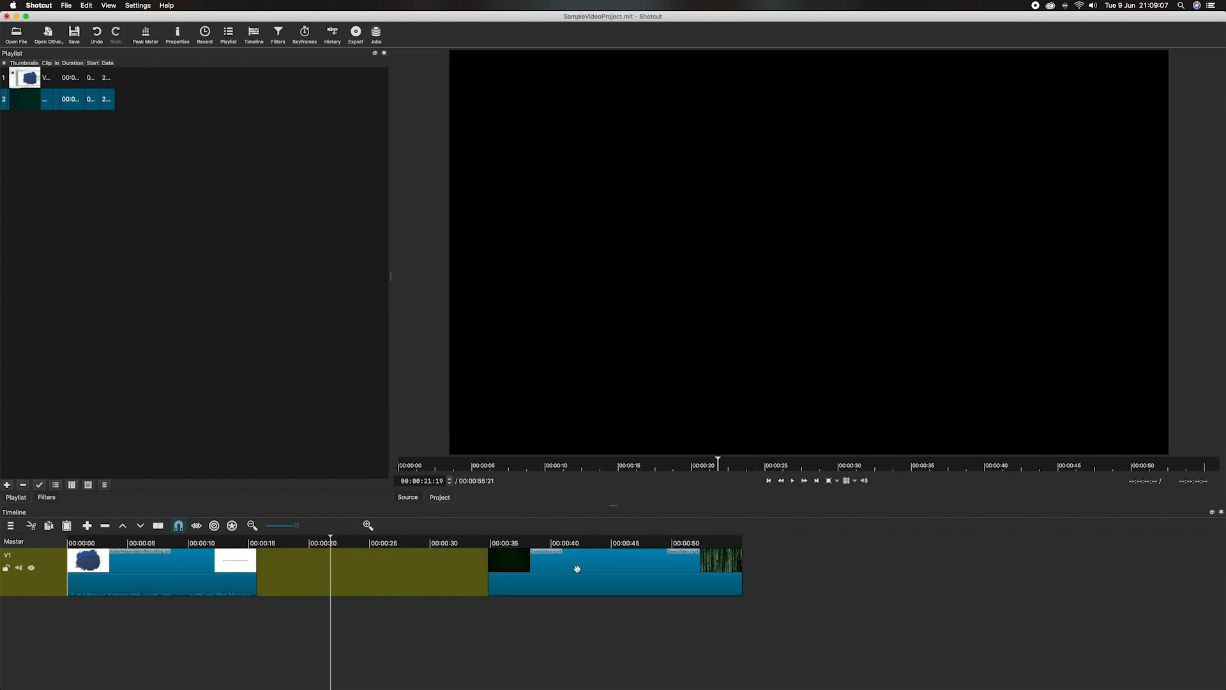
left_click(171, 562)
left_click_drag(172, 562, 371, 573)
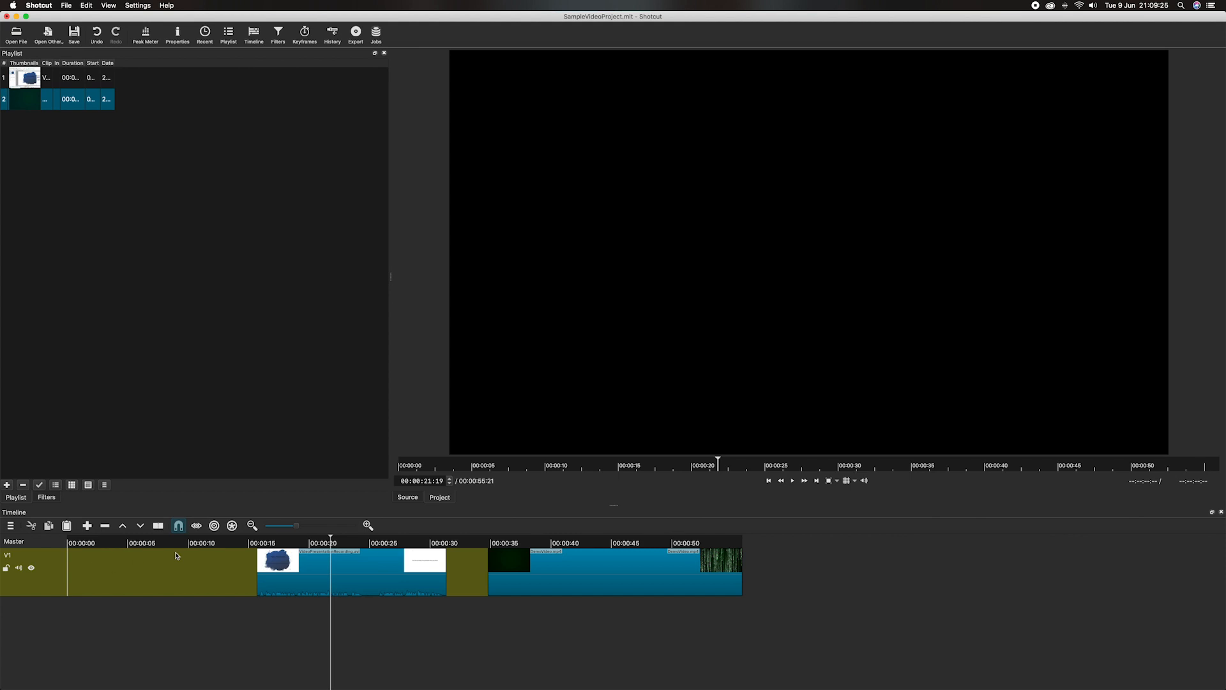
left_click_drag(332, 539, 81, 543)
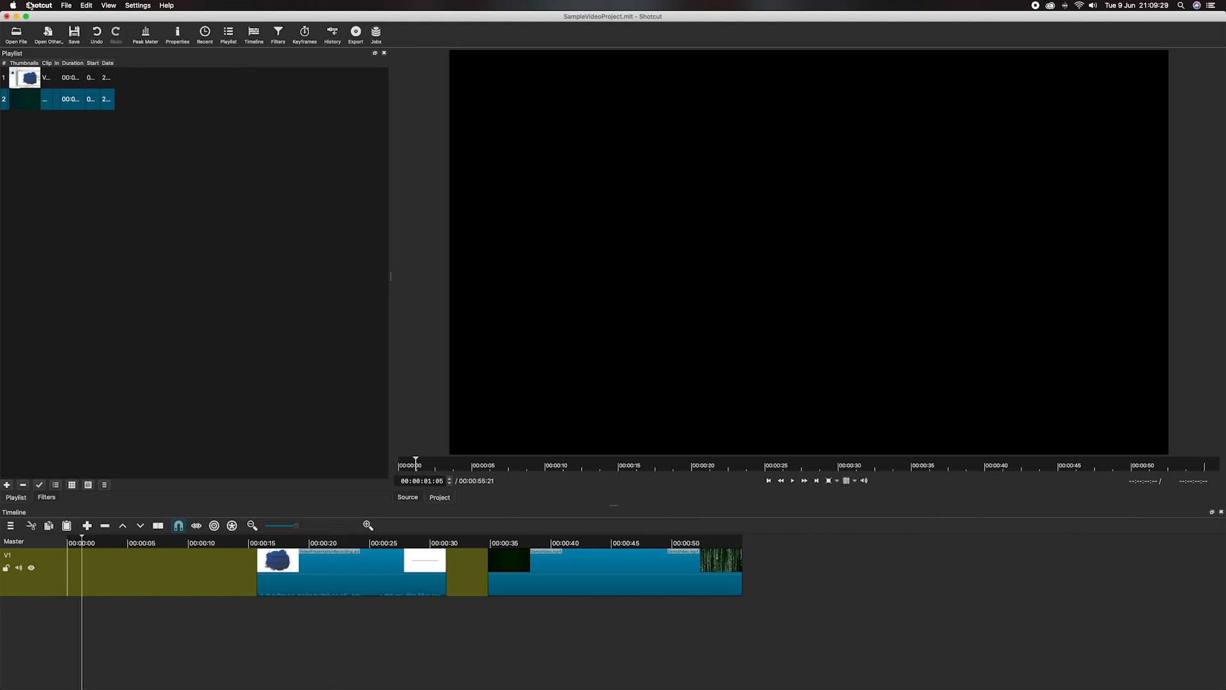
Step: Create a text clip reading 'Video Presentation Recording Demo' on a black background
left_click(47, 36)
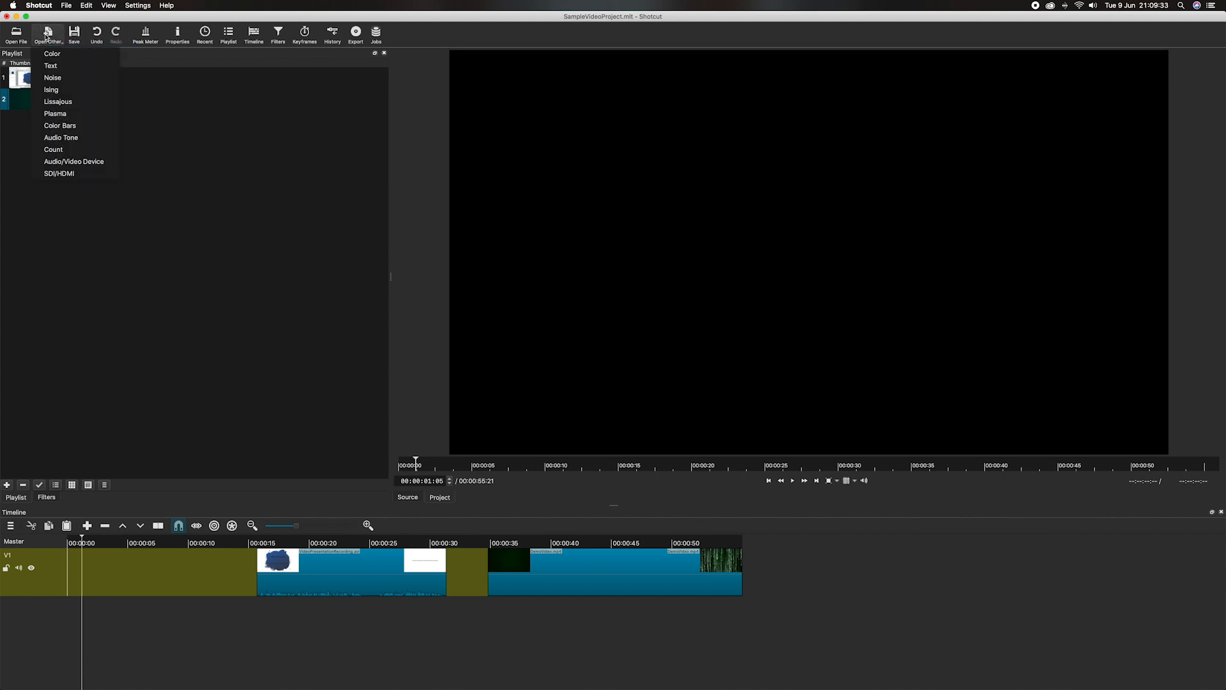
left_click(62, 67)
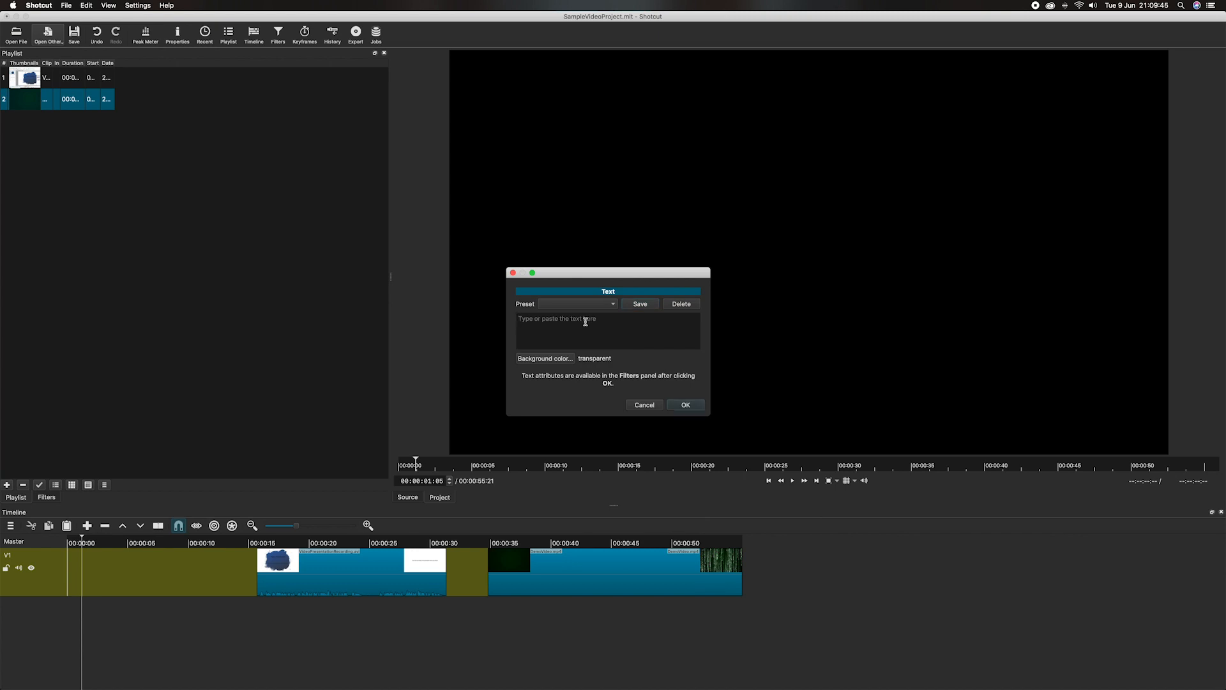
type("Video Presentation Recording Demo")
left_click(540, 358)
left_click_drag(87, 486, 395, 270)
left_click(313, 318)
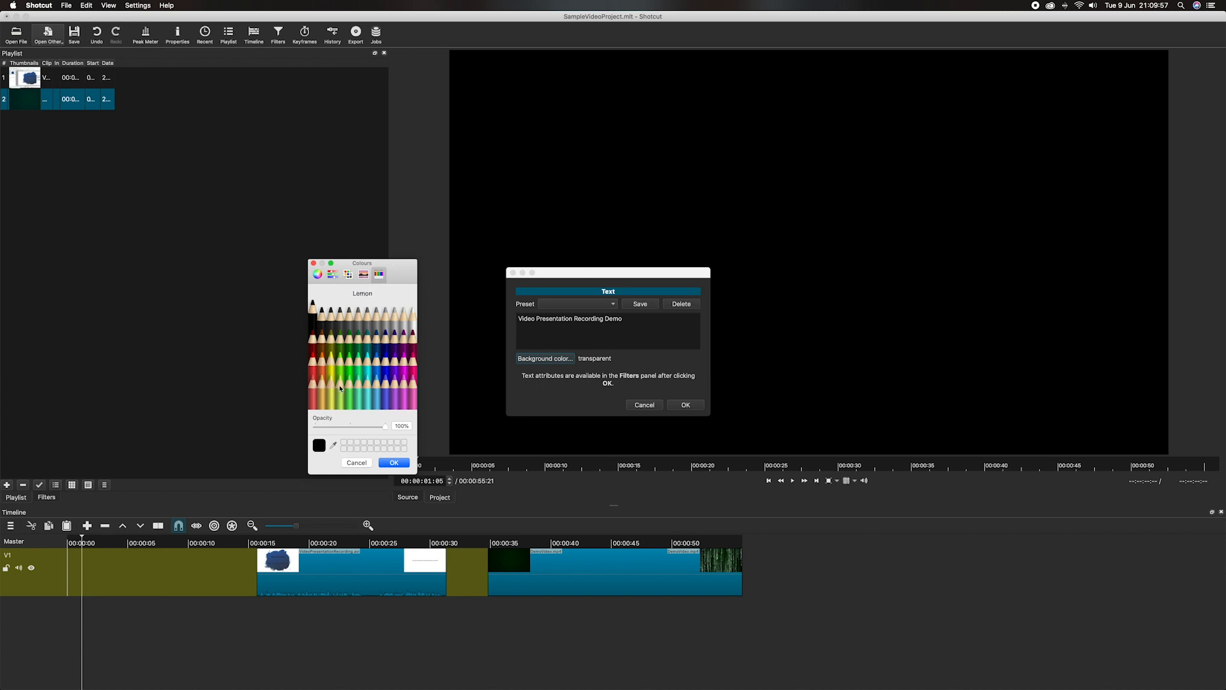
left_click(397, 464)
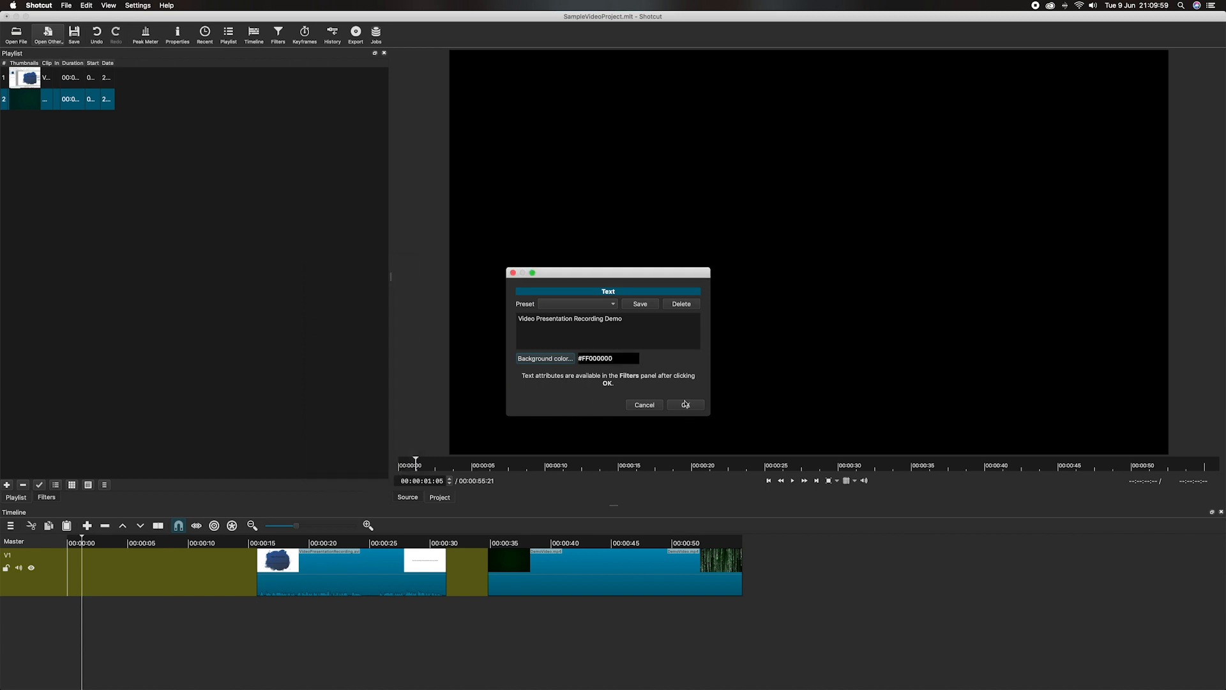
left_click(686, 405)
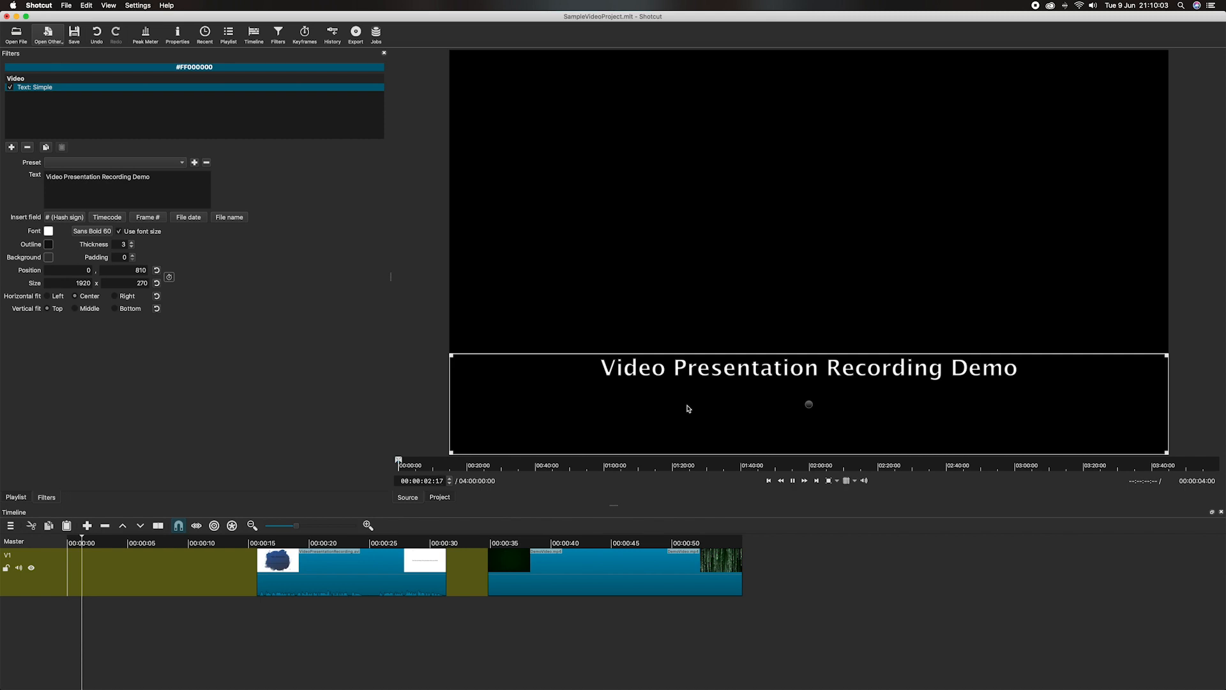
Step: Raise the title text to position -3, 349 and drag the title clip toward the timeline
key("space")
left_click_drag(809, 406, 809, 228)
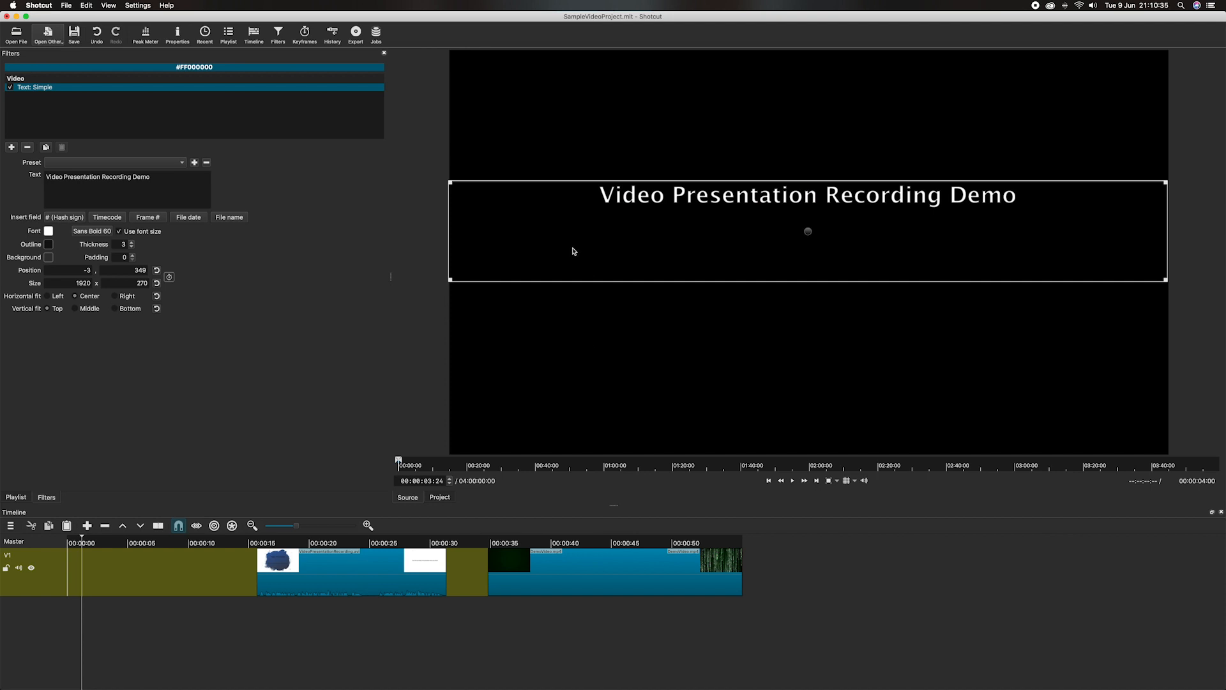
left_click_drag(571, 251, 67, 566)
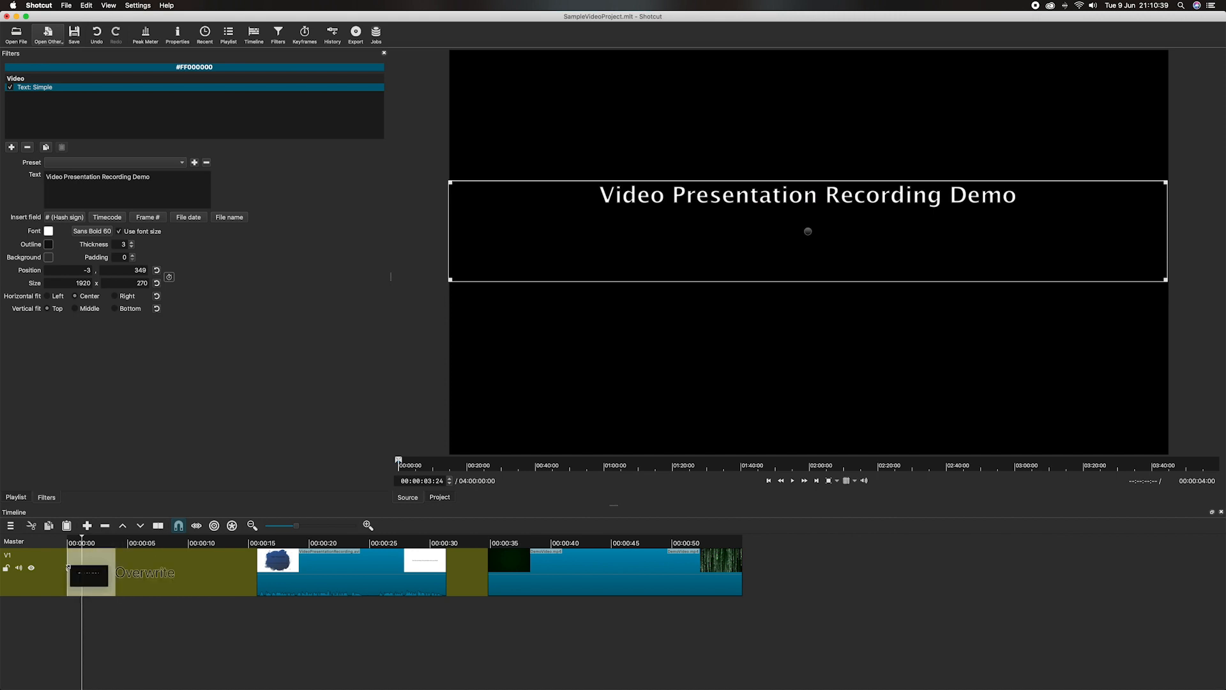
Step: Drop the 4-second title clip at 00:00:00 on V1 and make the track rows shorter
left_click_drag(68, 566, 70, 567)
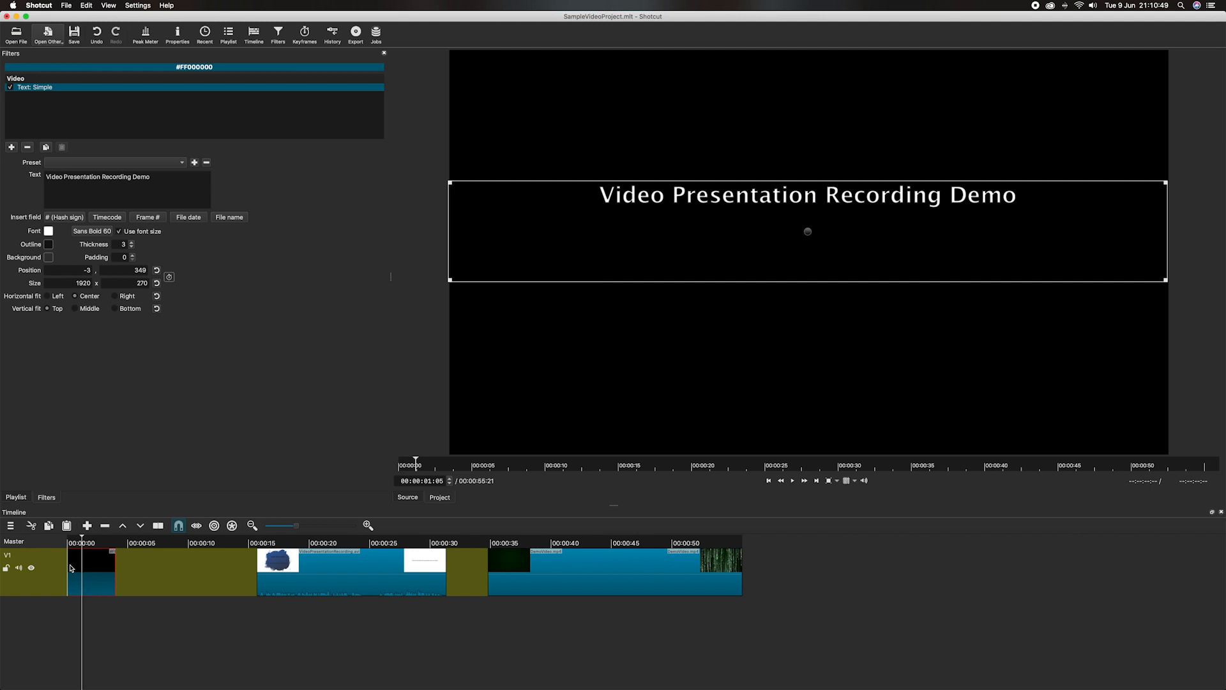
left_click(470, 545)
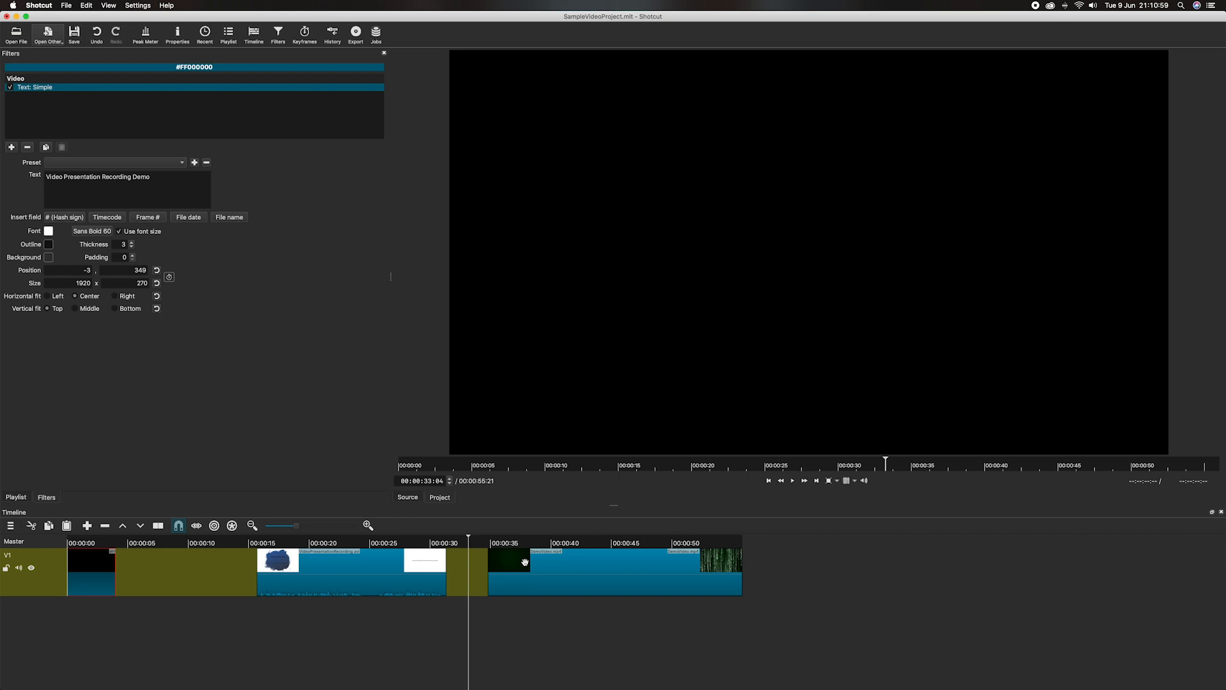
key("ctrl+minus")
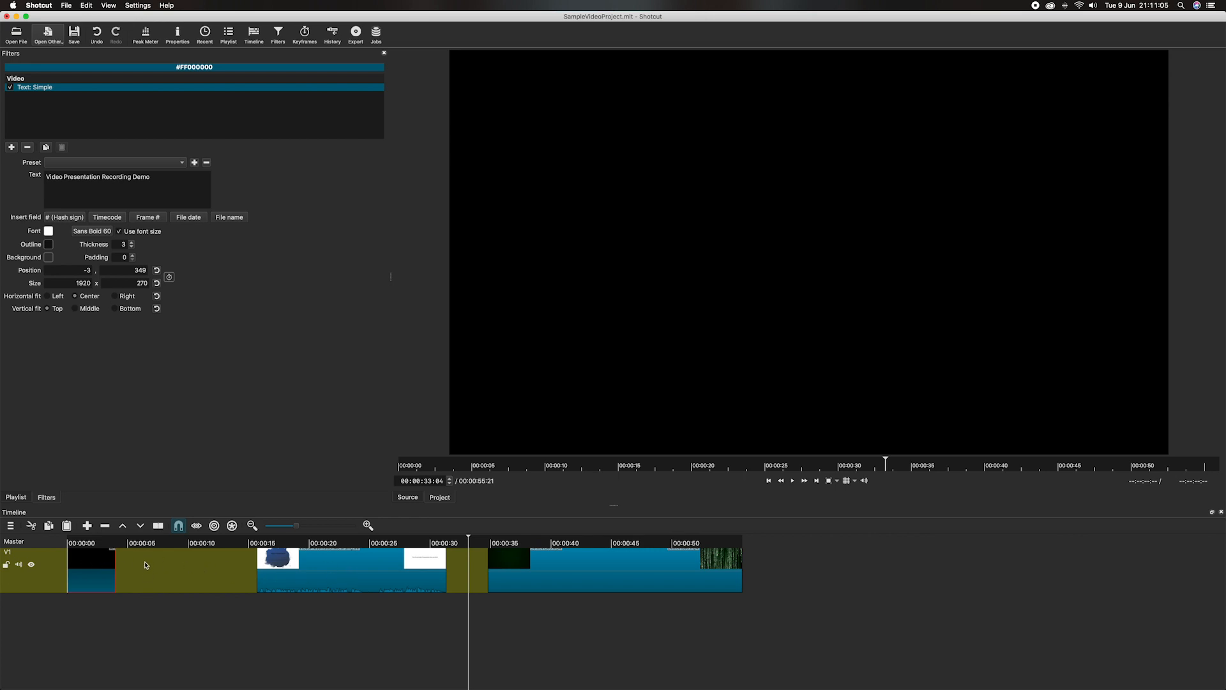
Step: Slide the presentation clip after the title and the Matrix clip after it, totalling 00:00:40:18
left_click(339, 565)
left_click_drag(340, 565, 196, 570)
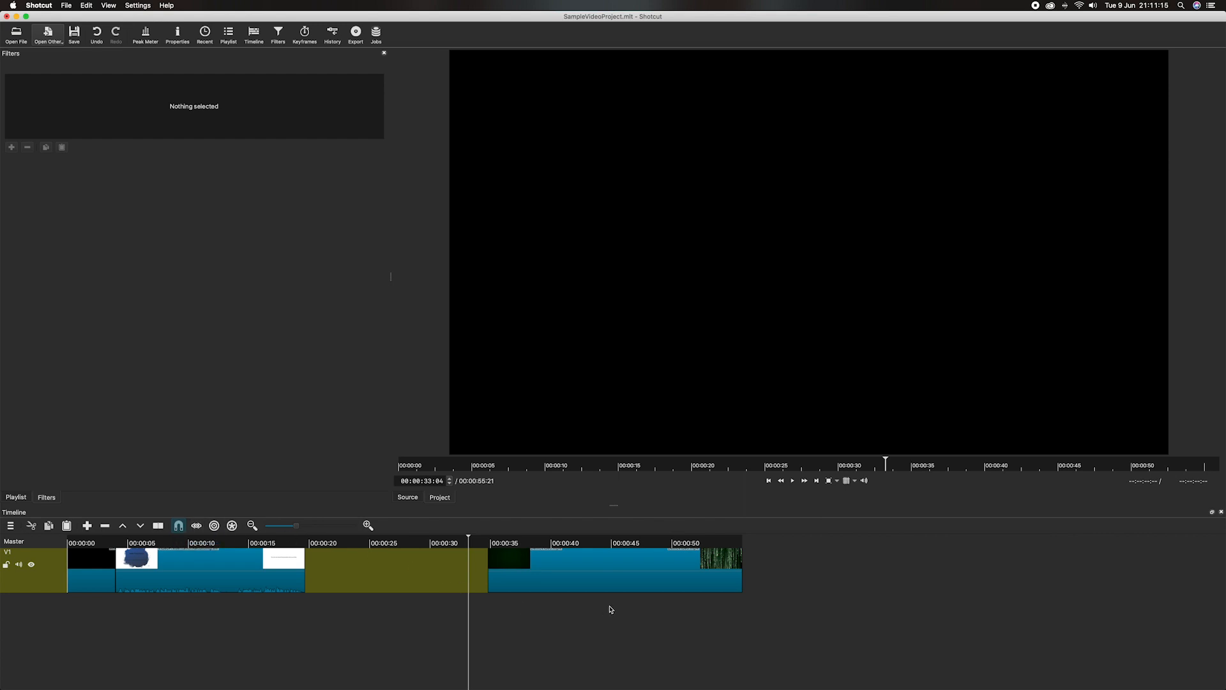
left_click(610, 572)
left_click_drag(611, 573, 425, 581)
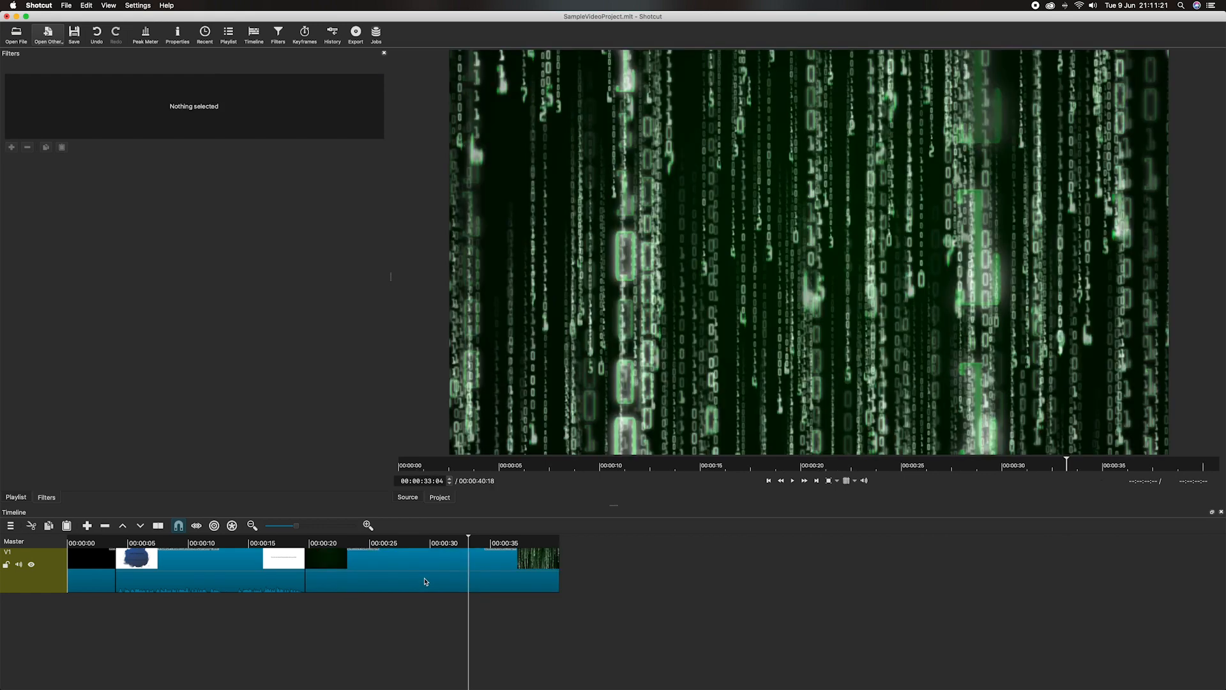
key("super+z")
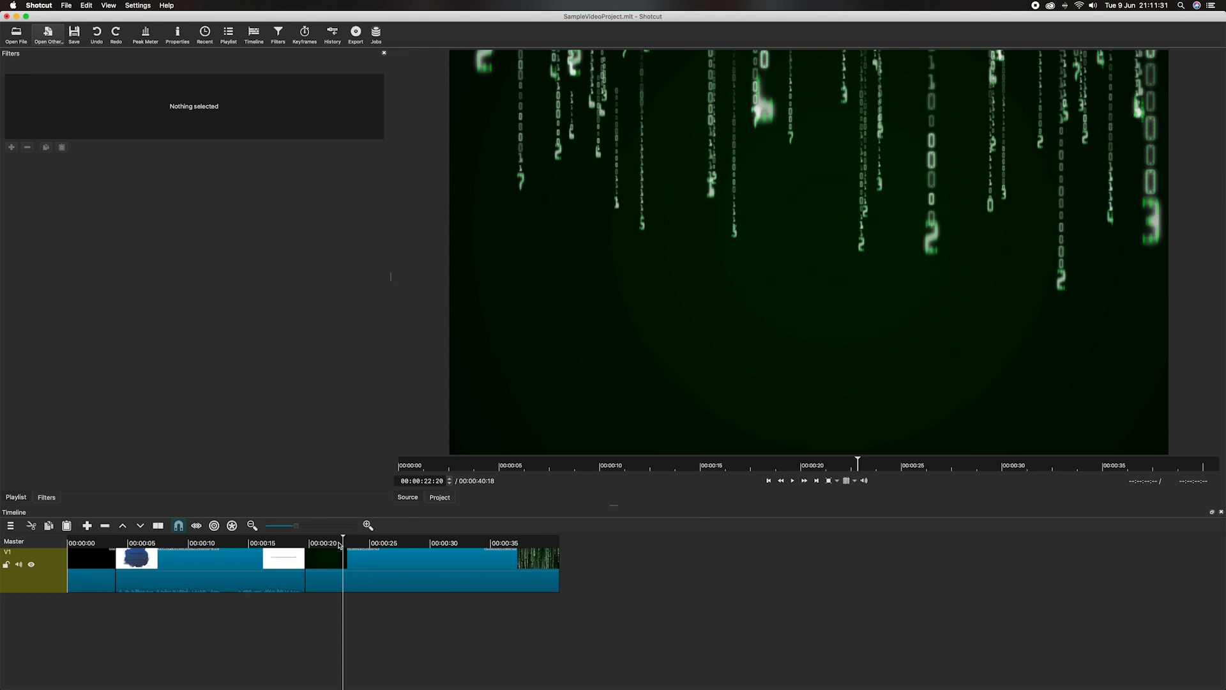
left_click_drag(339, 545, 386, 549)
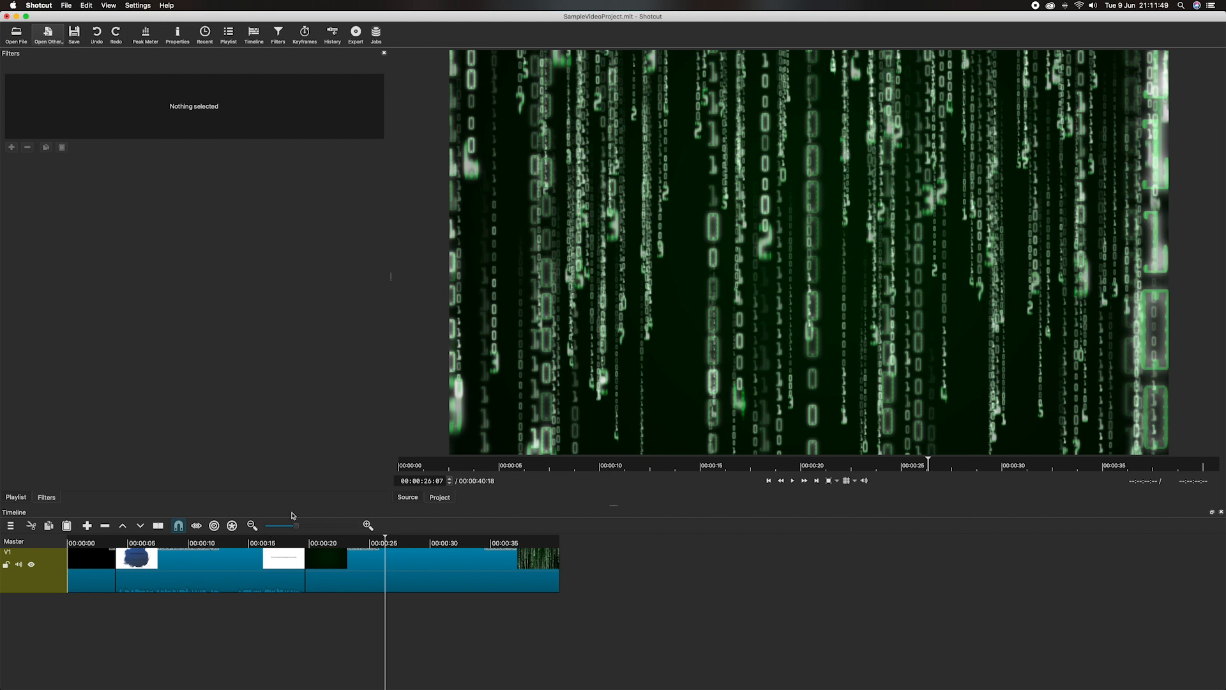
Step: Export the timeline with the H.264 High Profile preset to Desktop/SampleVideoProject.mp4, widening the Jobs panel to watch progress
left_click(355, 33)
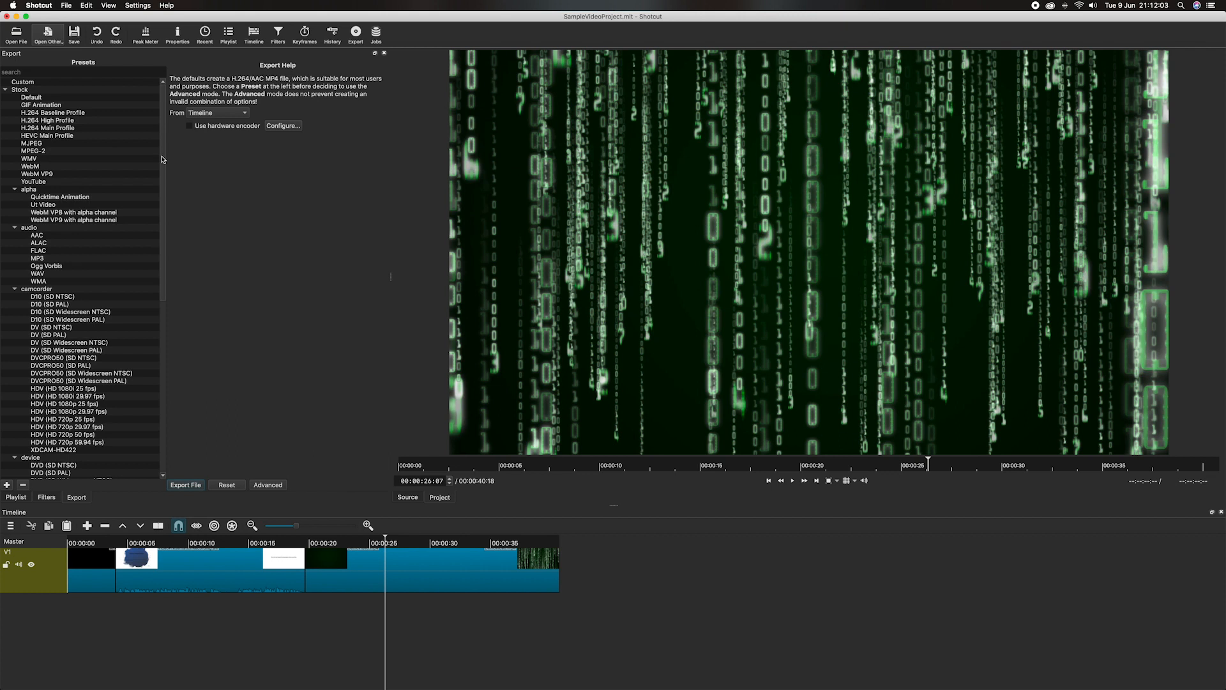
left_click(56, 121)
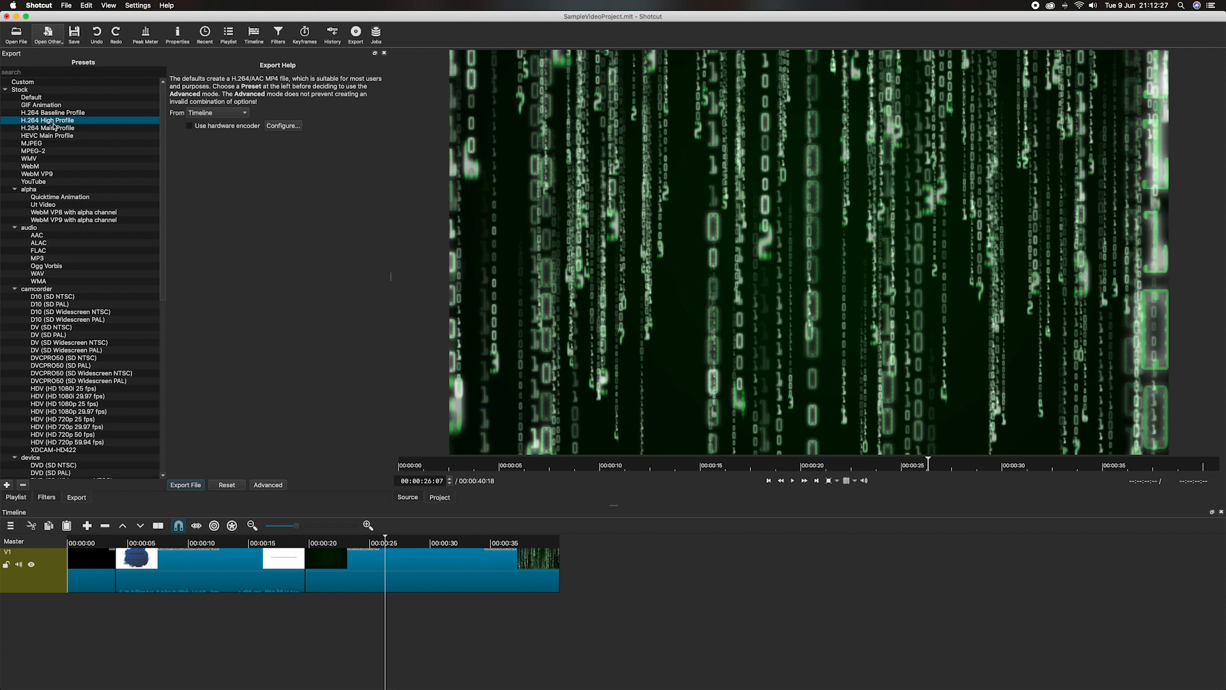
left_click(186, 486)
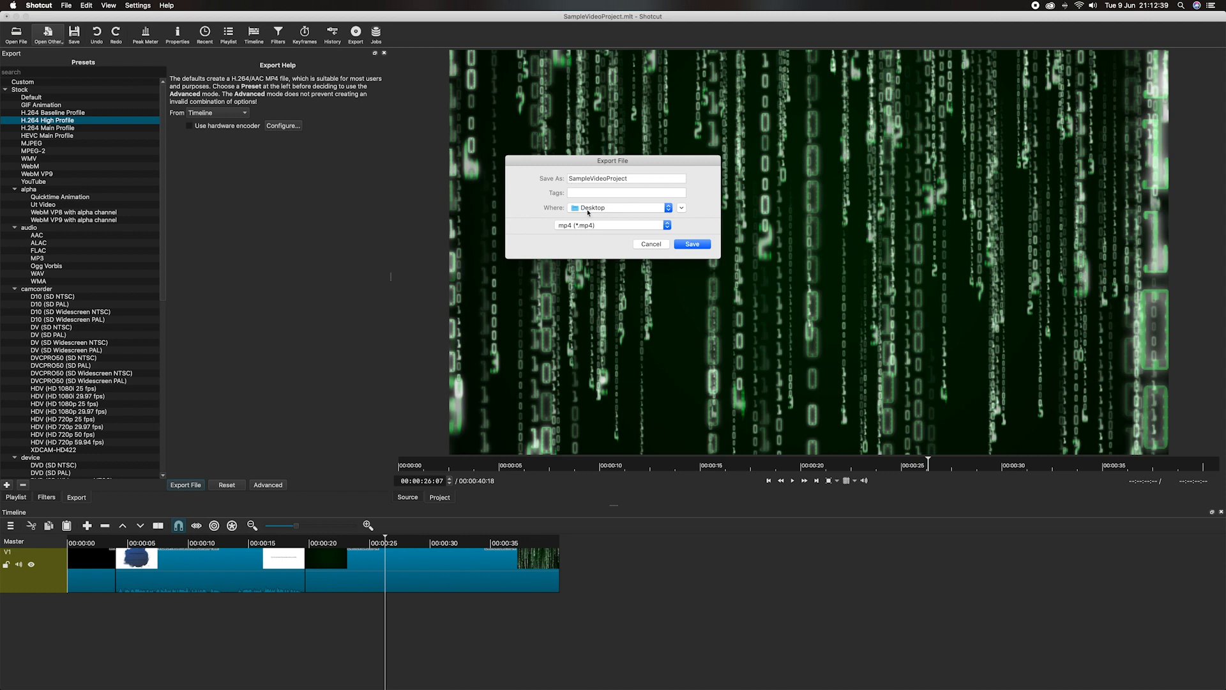
left_click(693, 245)
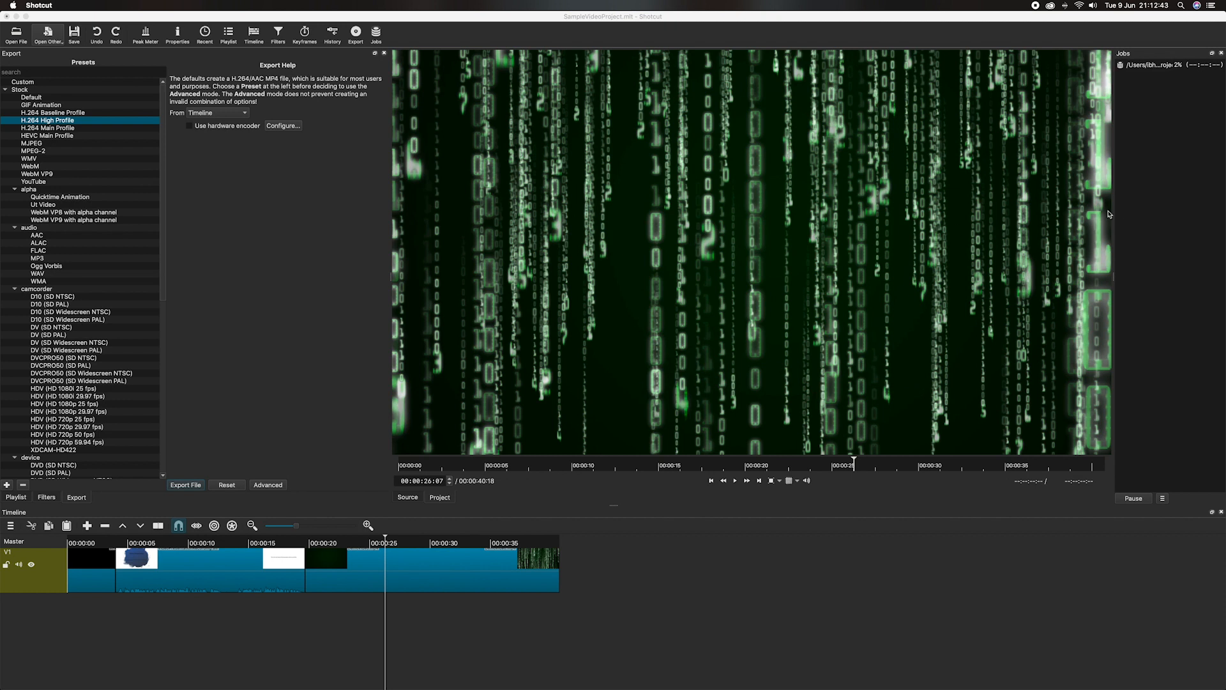
left_click_drag(1113, 276, 1030, 276)
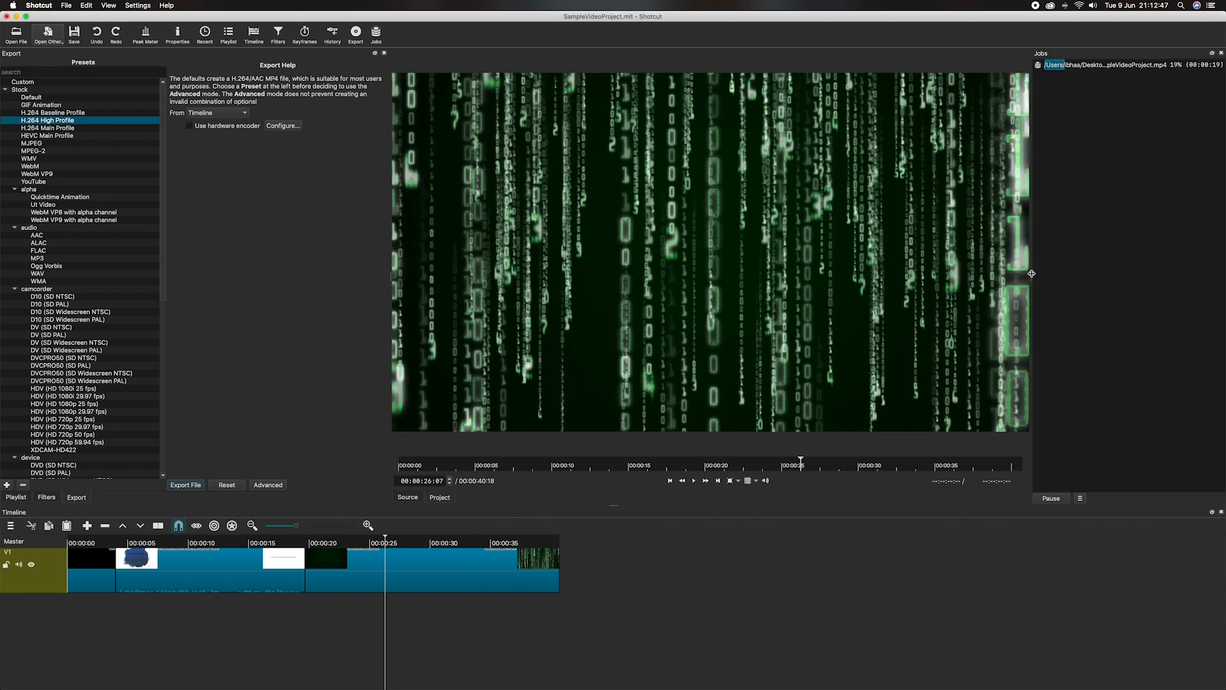